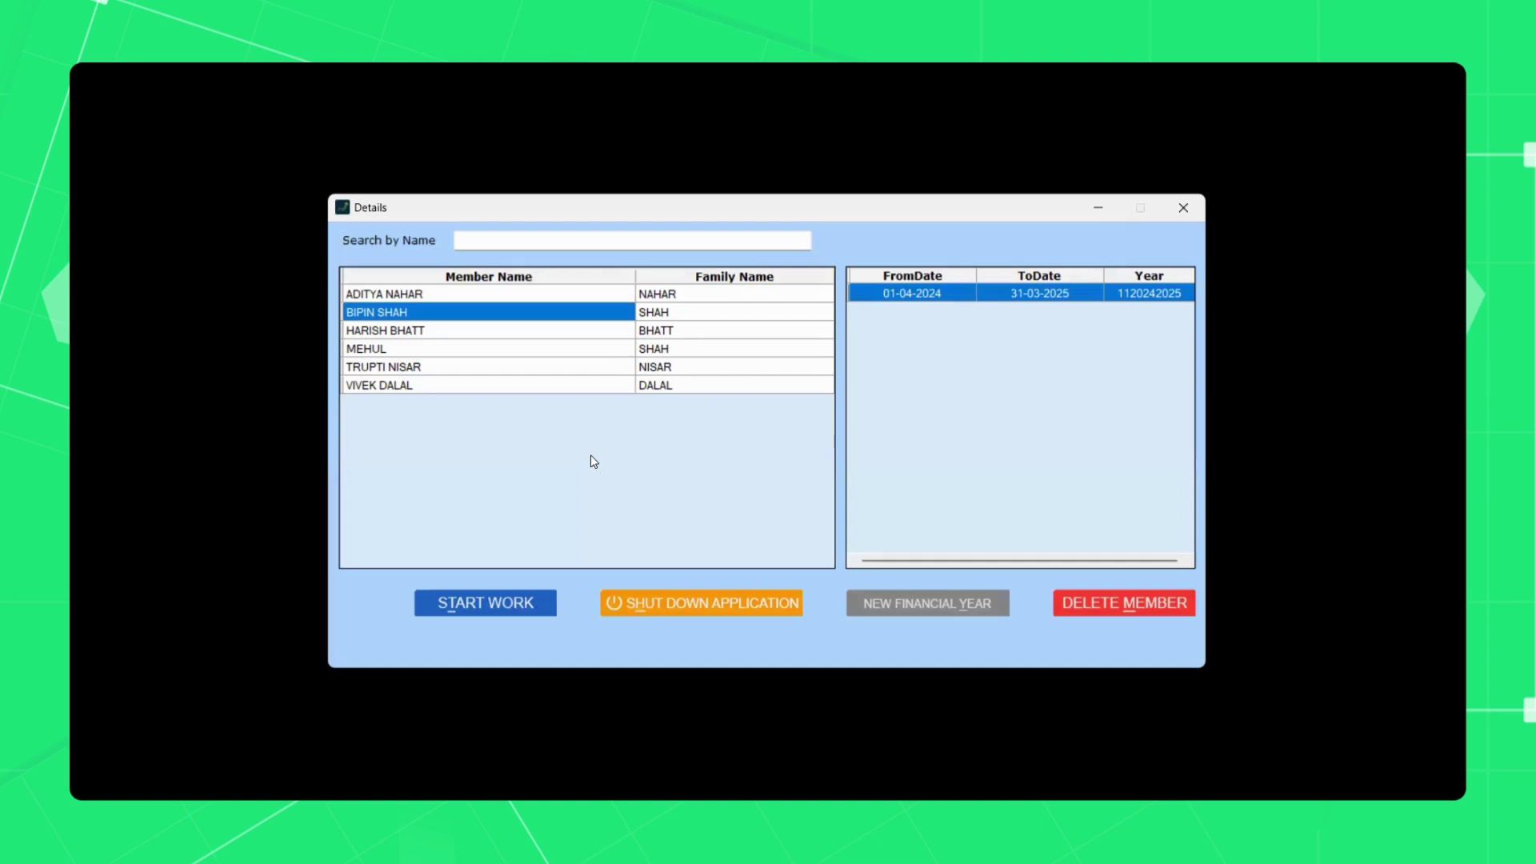
Open the selected member's 2024-2025 records and add the financial year from 01-04-2025 to 31-03-2026.
{"action": "left_click", "coordinate": [531, 599]}
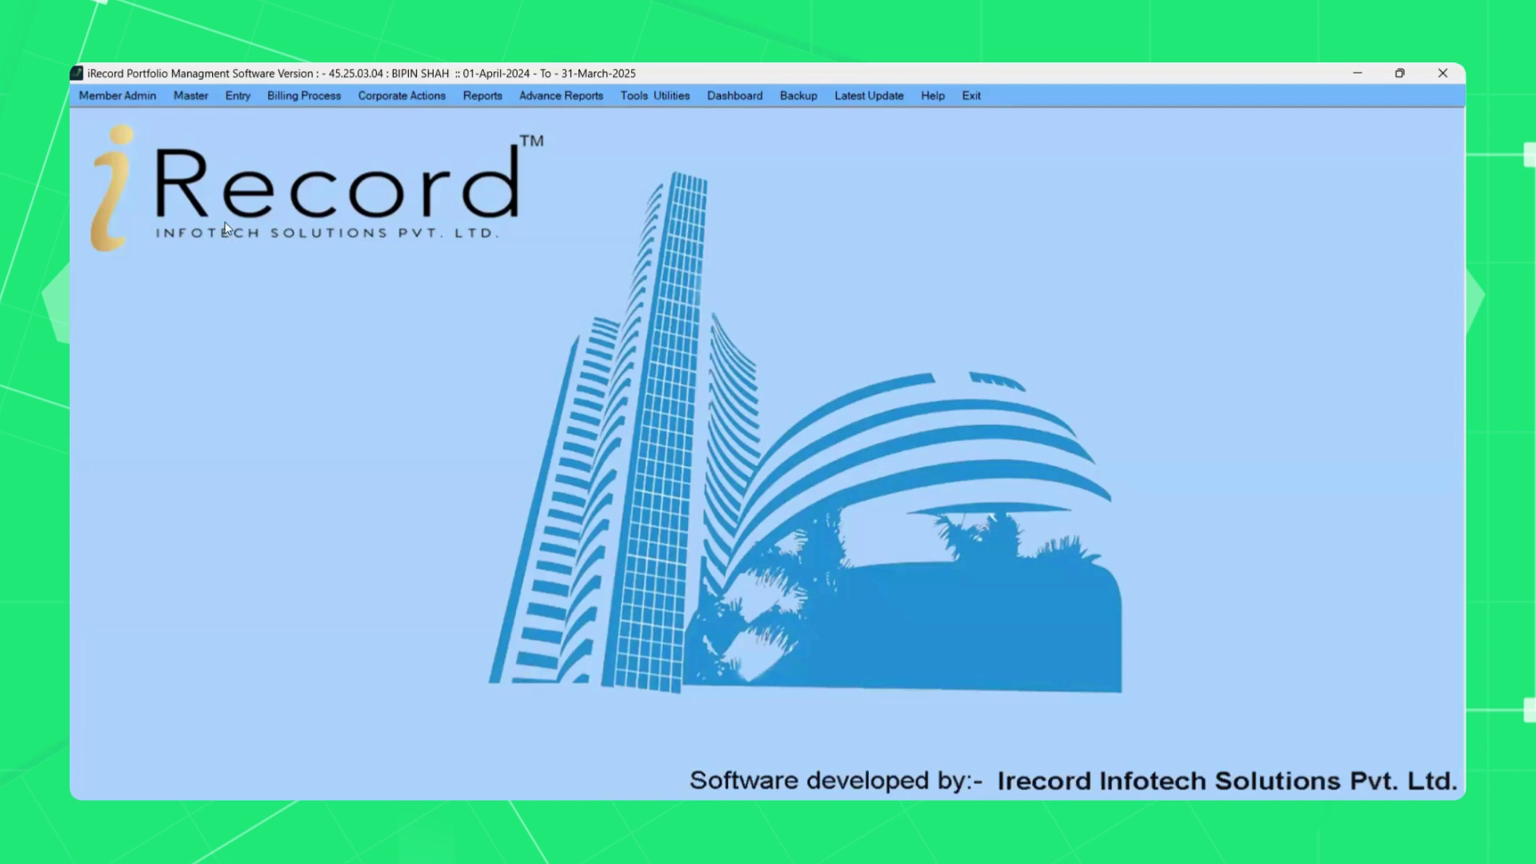
{"action": "left_click", "coordinate": [104, 96]}
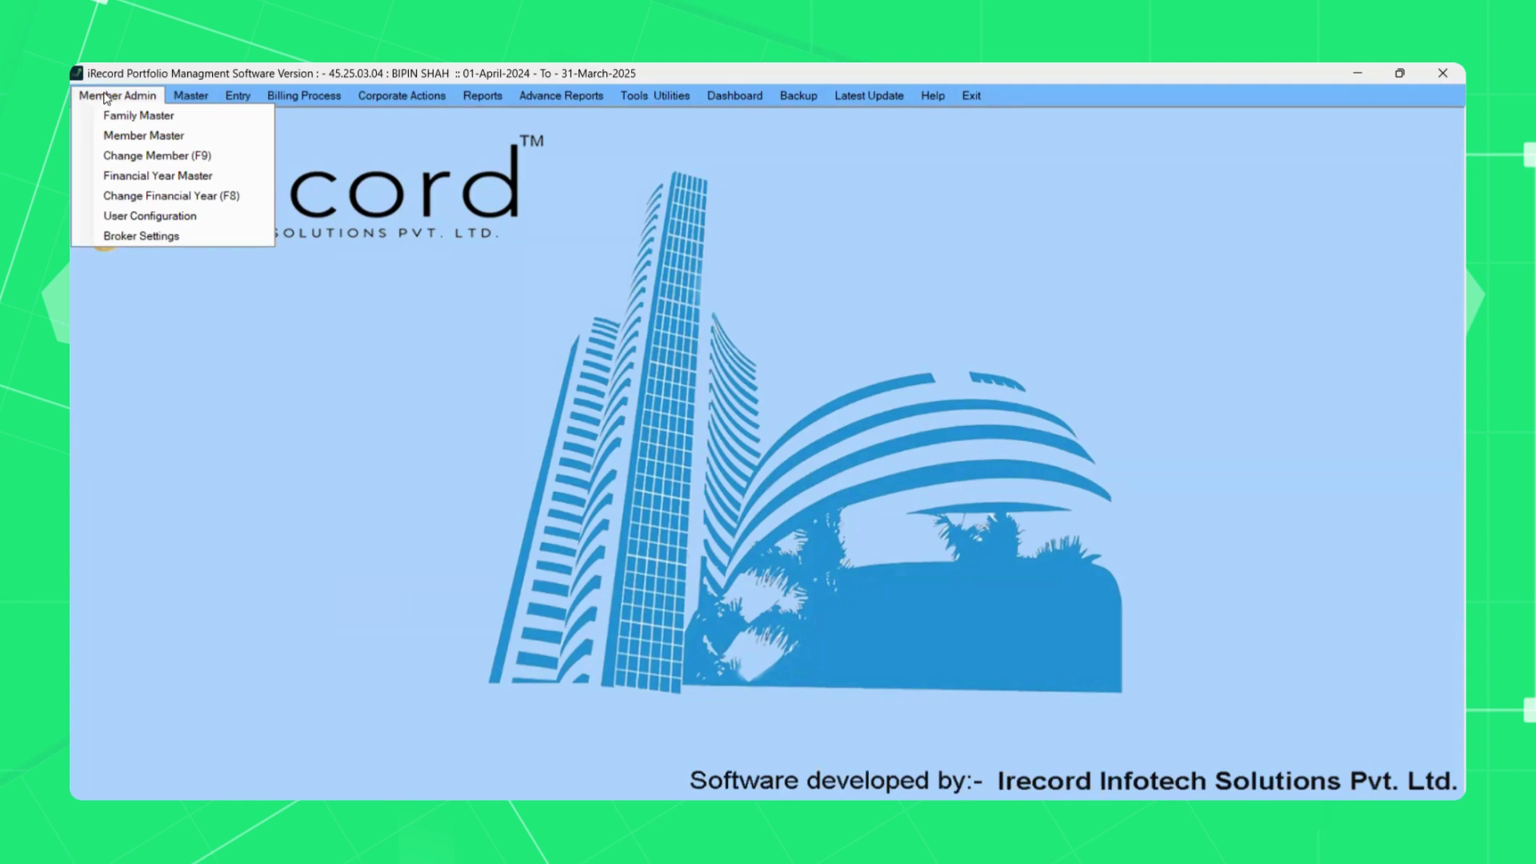
{"action": "left_click", "coordinate": [162, 177]}
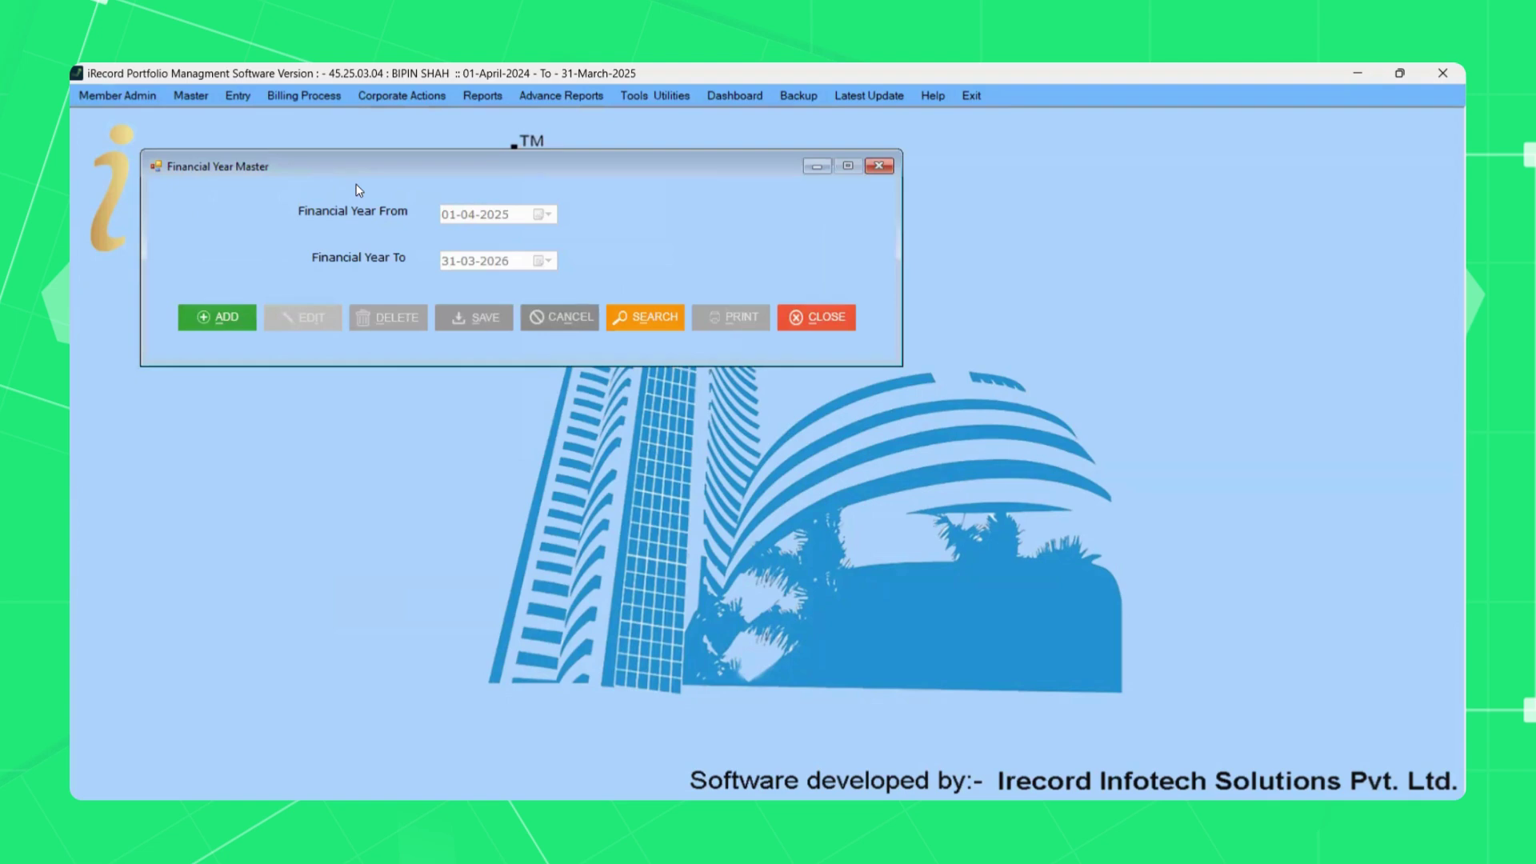
{"action": "left_click", "coordinate": [236, 324]}
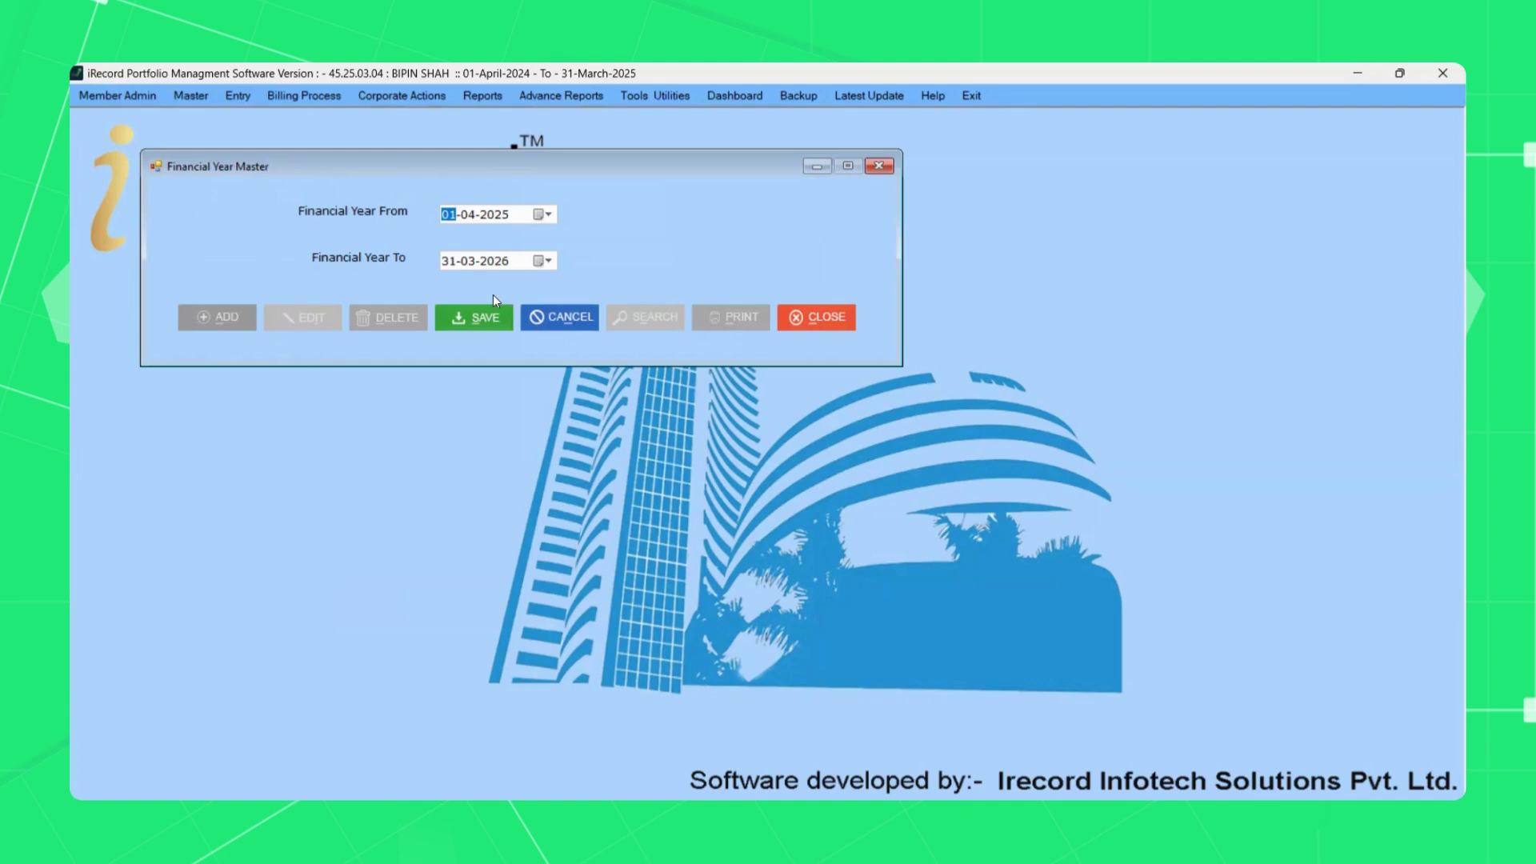
{"action": "left_click", "coordinate": [485, 318]}
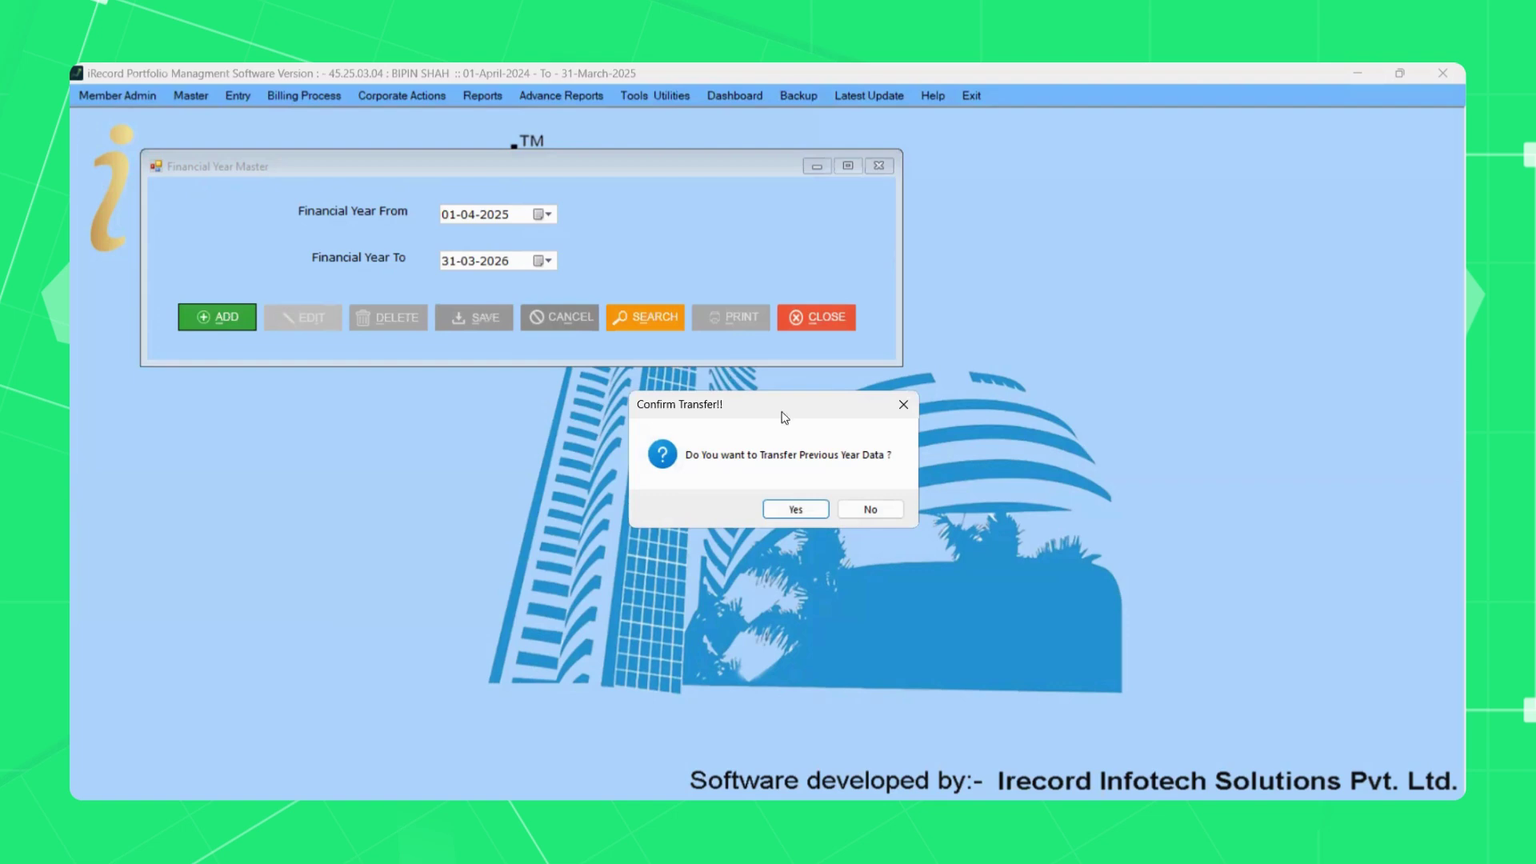
Accept the transfer of the previous year's data and carry the equity records into the new financial year.
{"action": "left_click", "coordinate": [800, 508]}
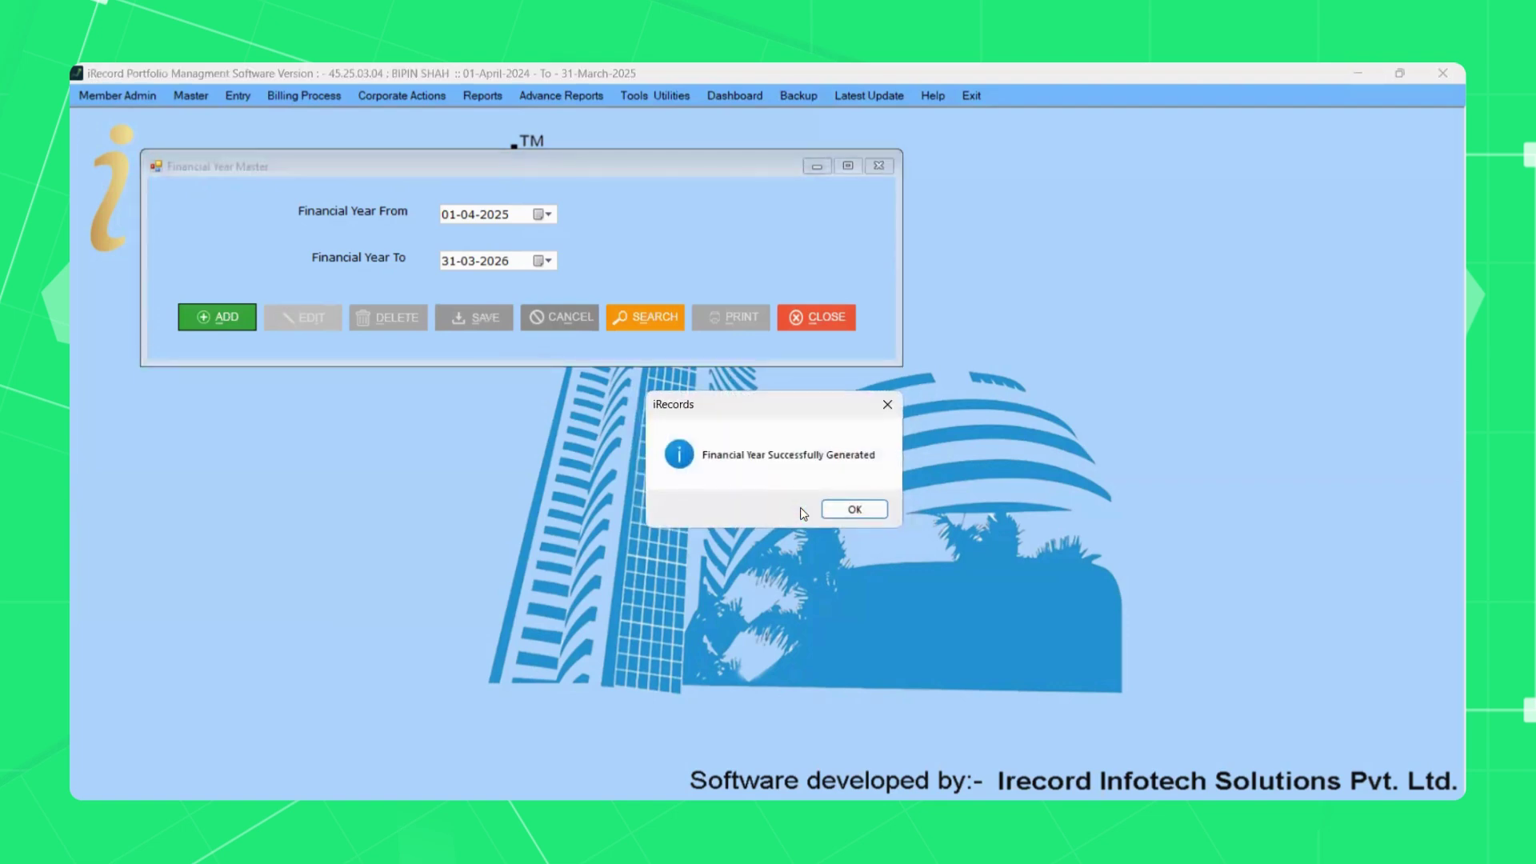
{"action": "key", "text": "Return"}
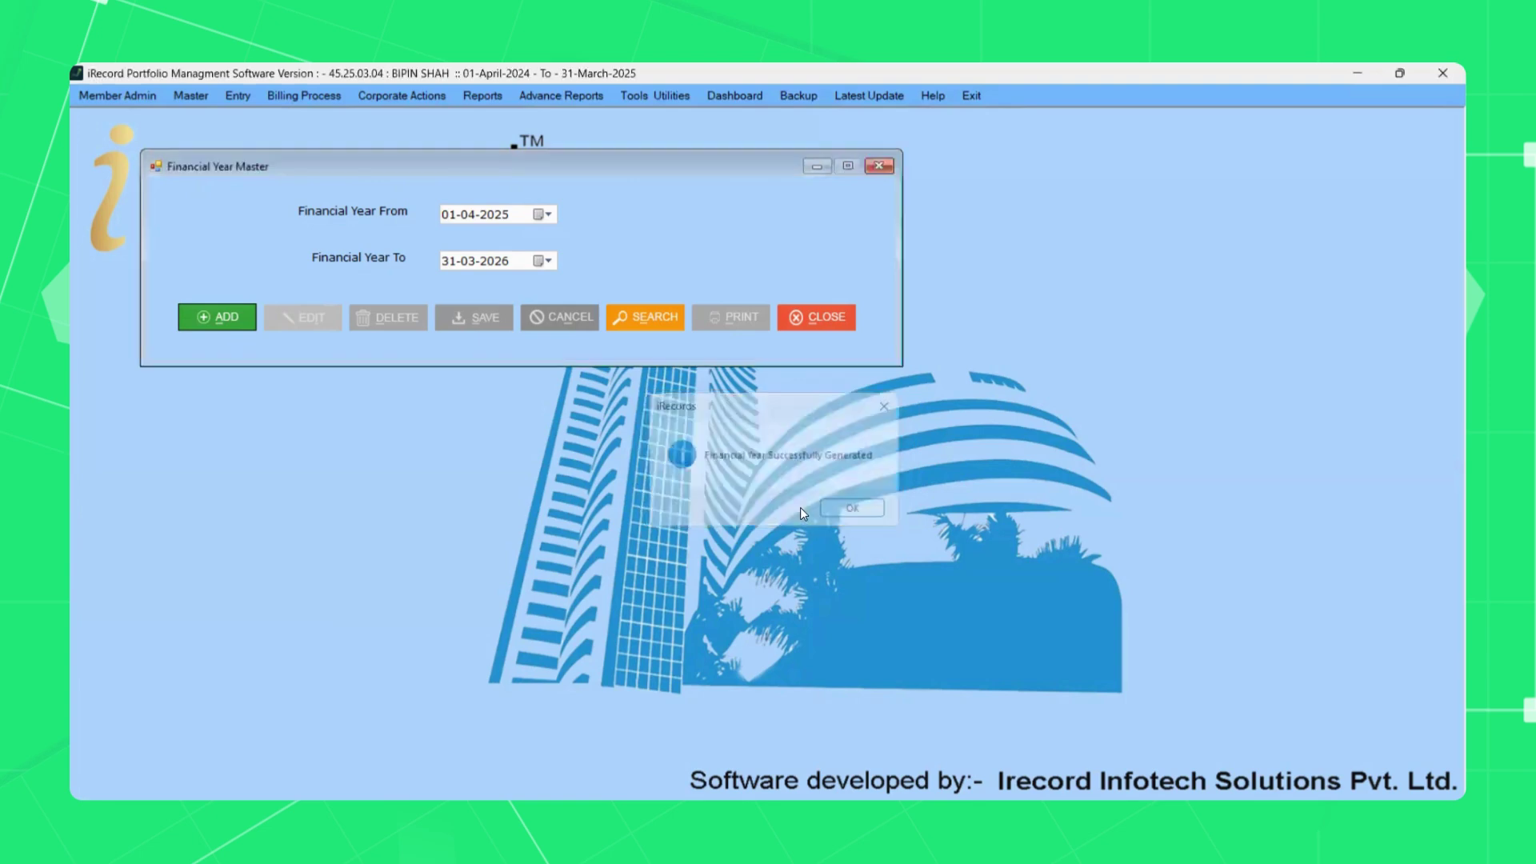
{"action": "left_click", "coordinate": [800, 507]}
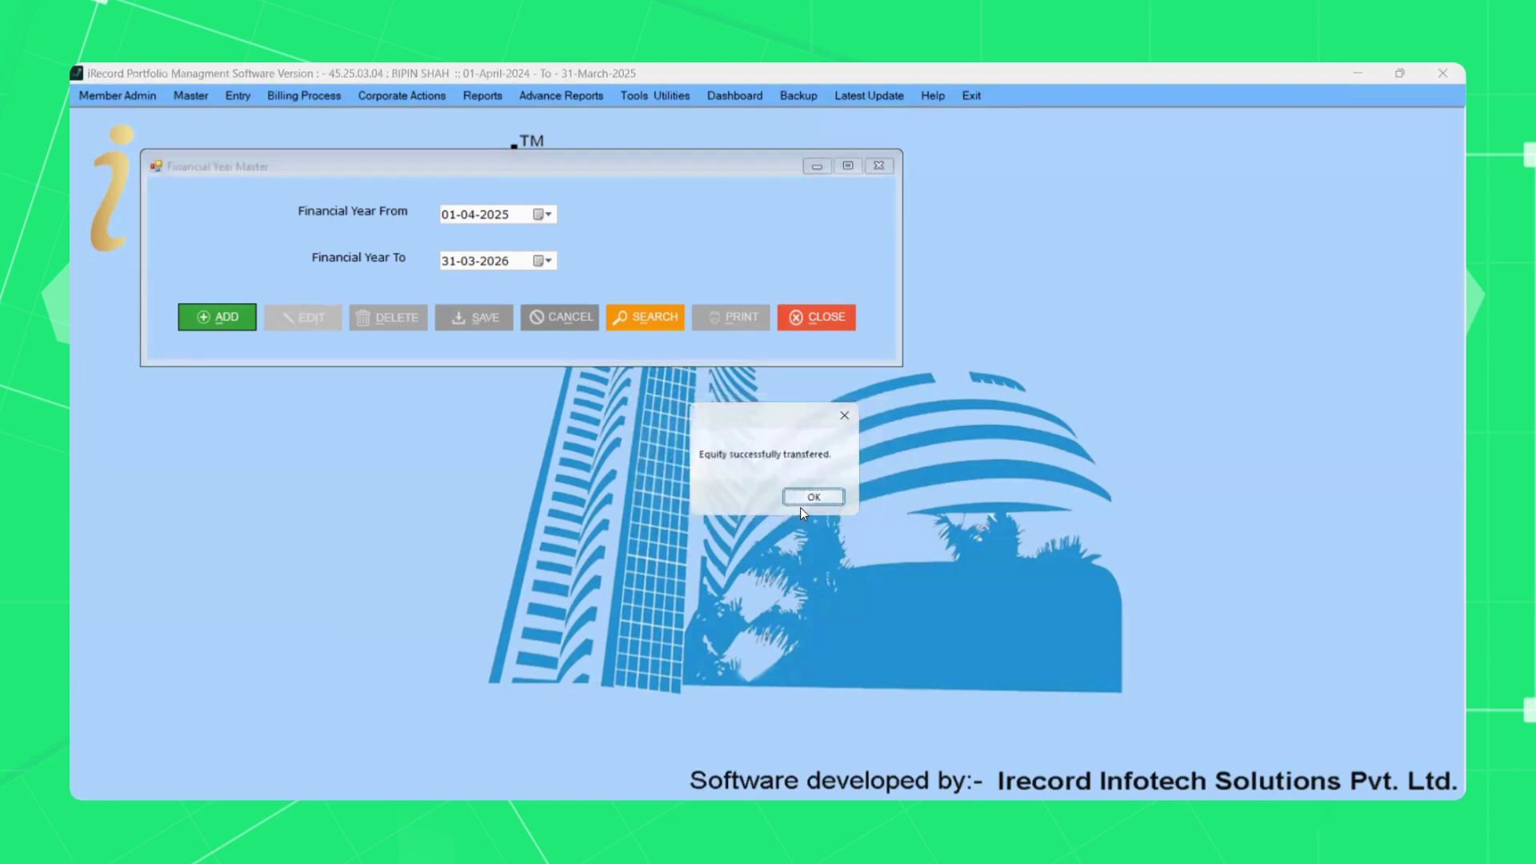
{"action": "key", "text": "Return"}
{"action": "left_click", "coordinate": [800, 507]}
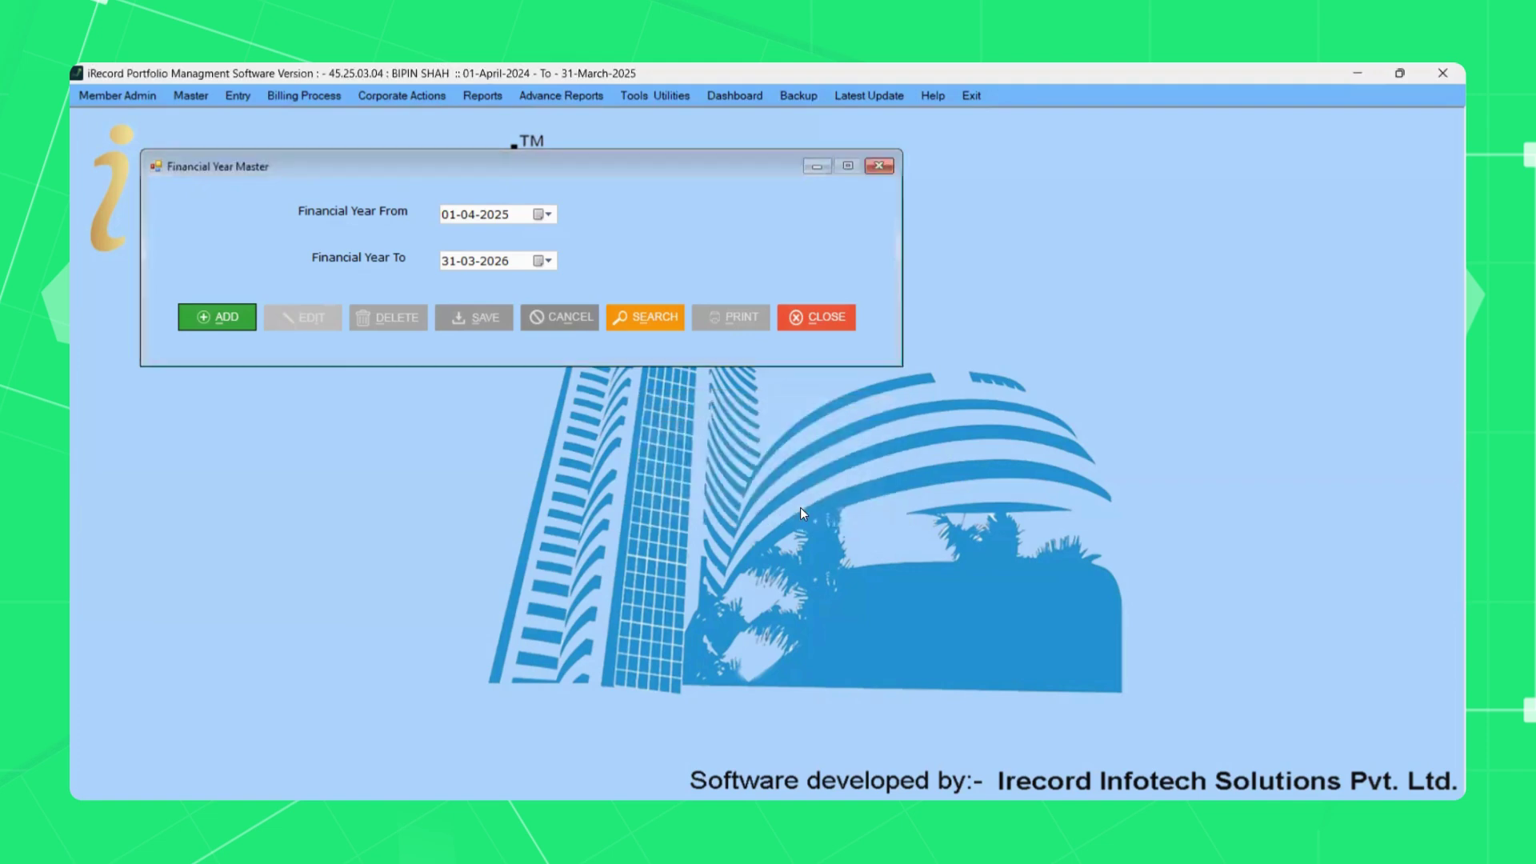
{"action": "key", "text": "Return"}
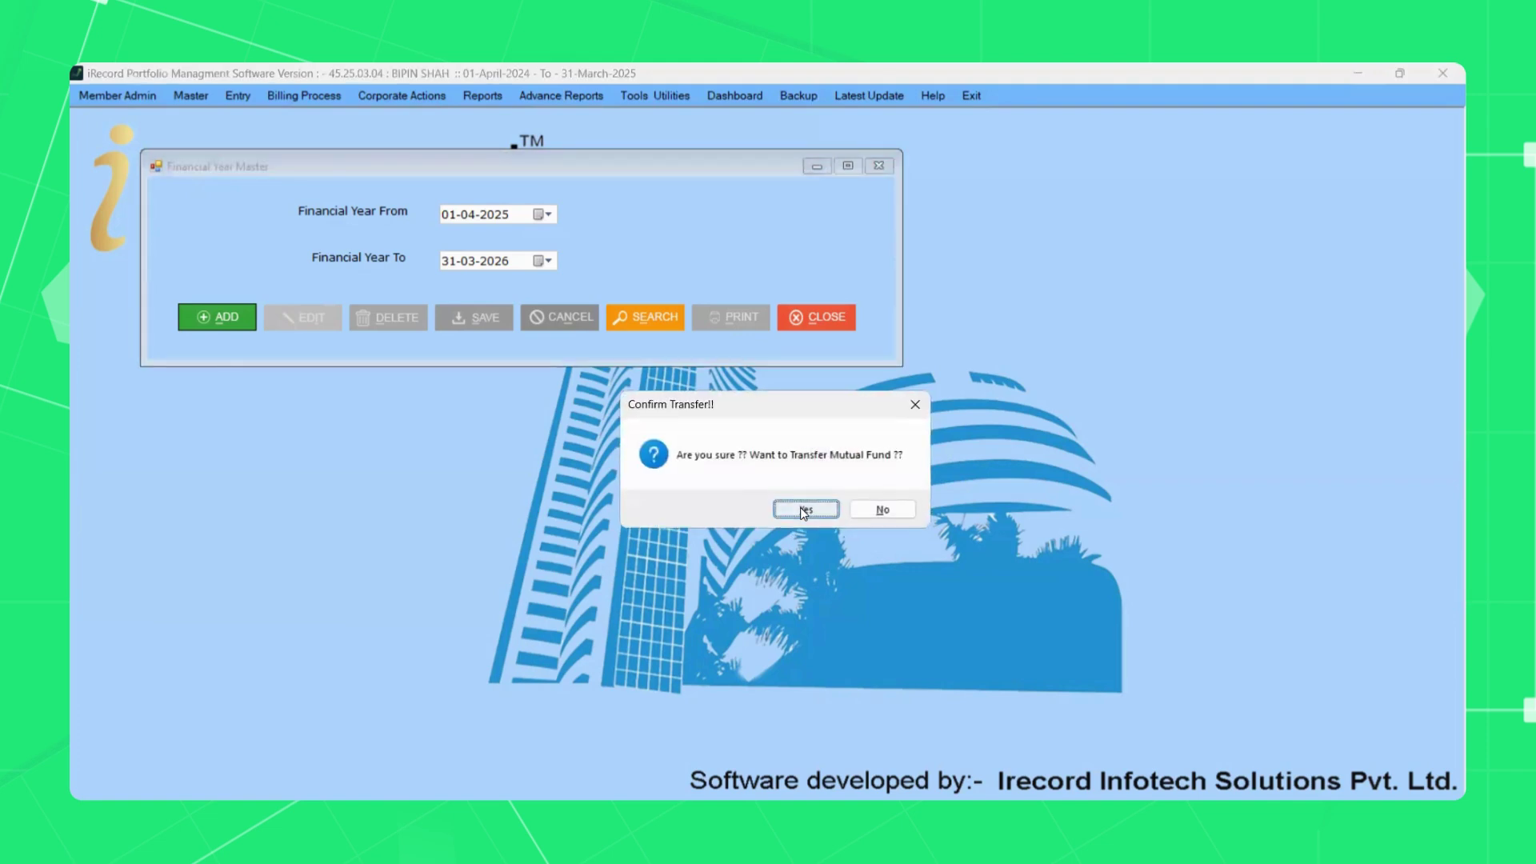
Transfer the mutual fund, MCX, currency and remaining records into the new financial year.
{"action": "left_click", "coordinate": [804, 510]}
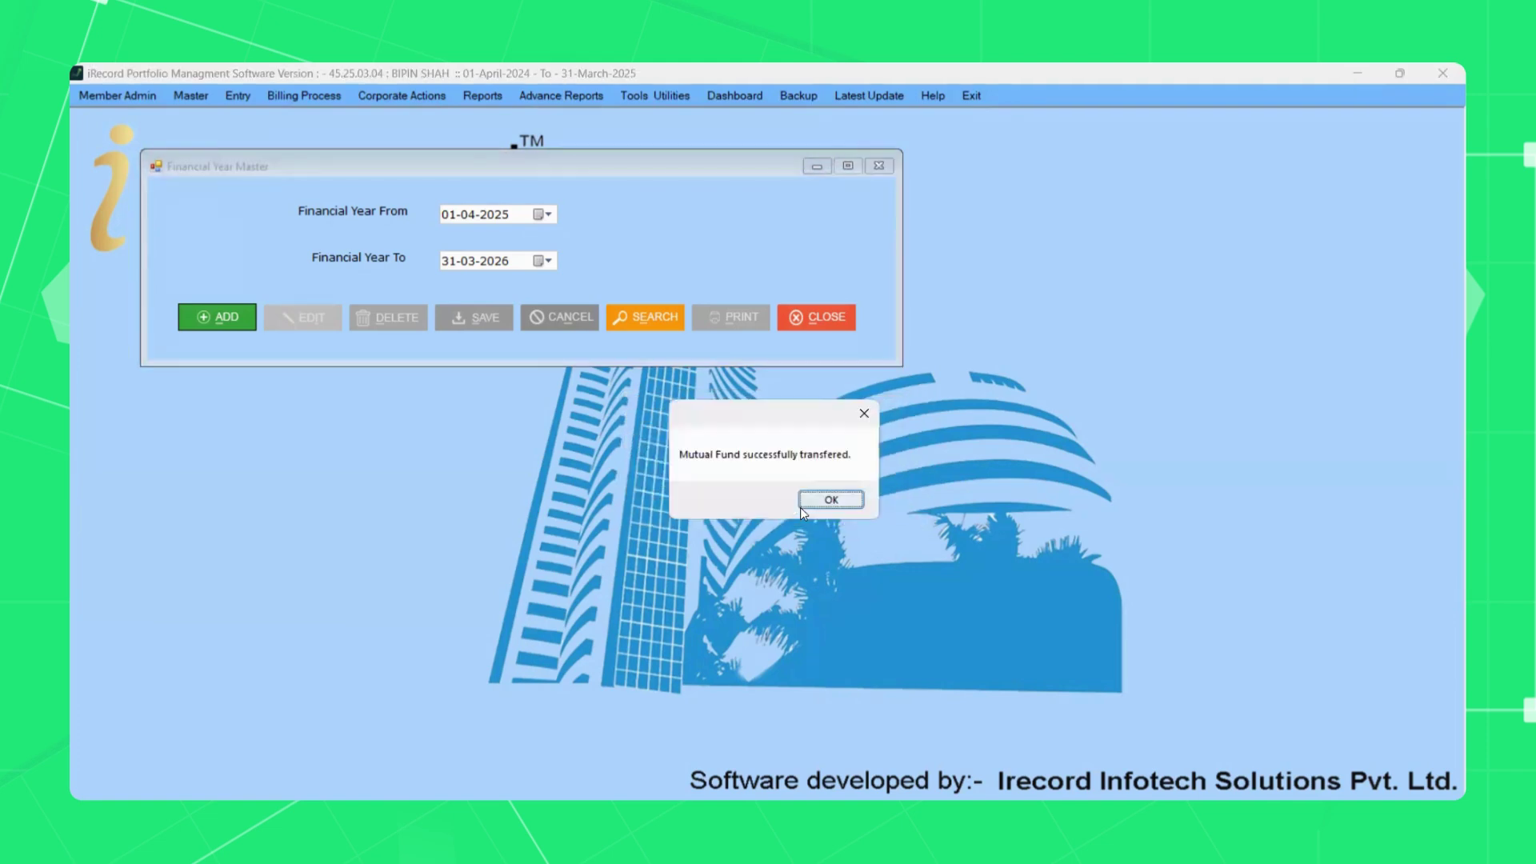
{"action": "left_click", "coordinate": [800, 507]}
{"action": "left_click", "coordinate": [801, 510]}
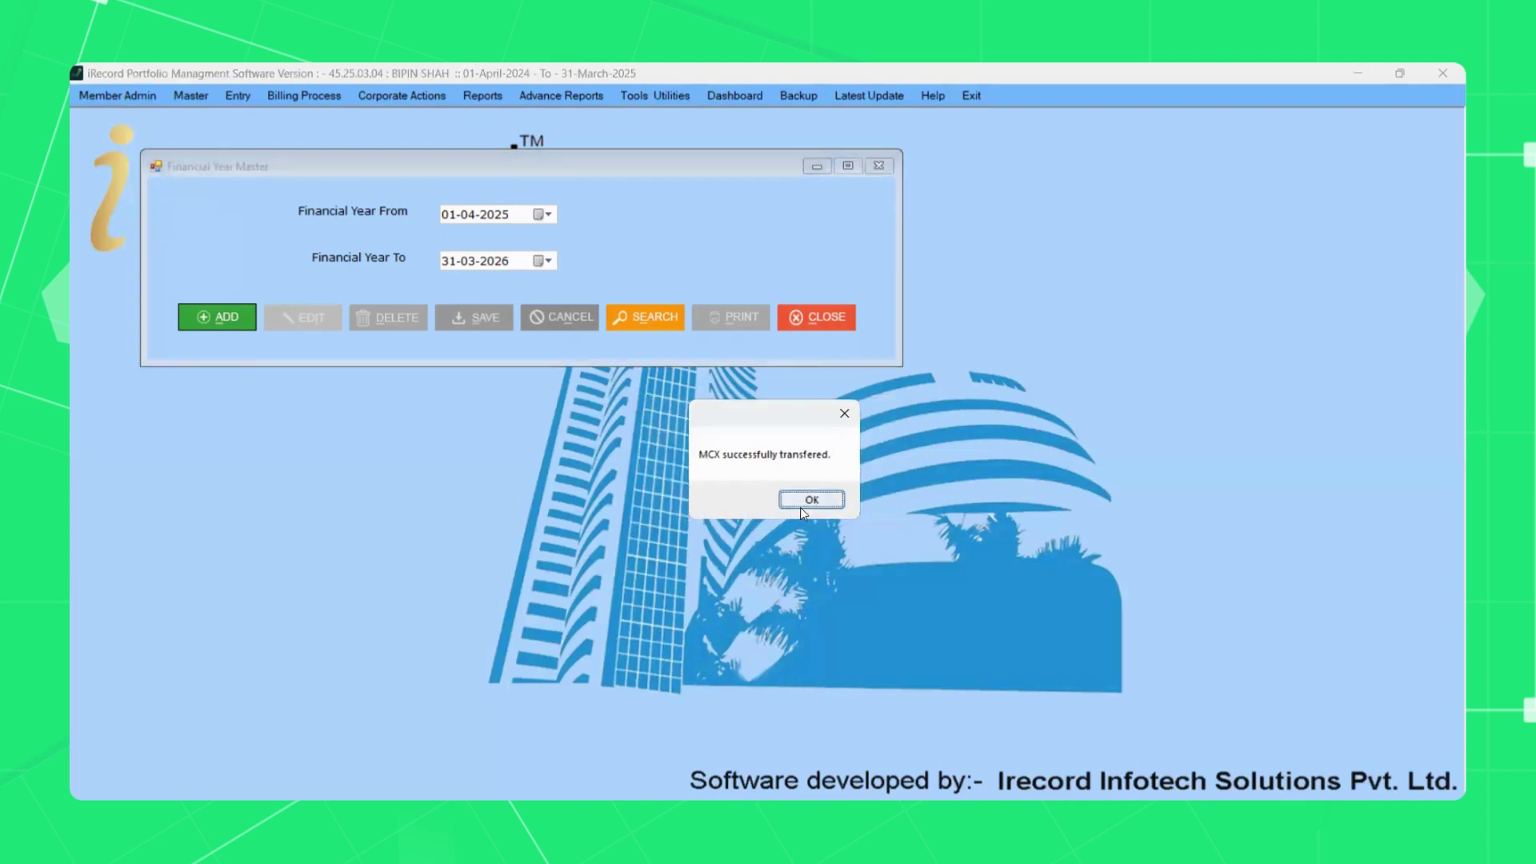
{"action": "left_click", "coordinate": [800, 507]}
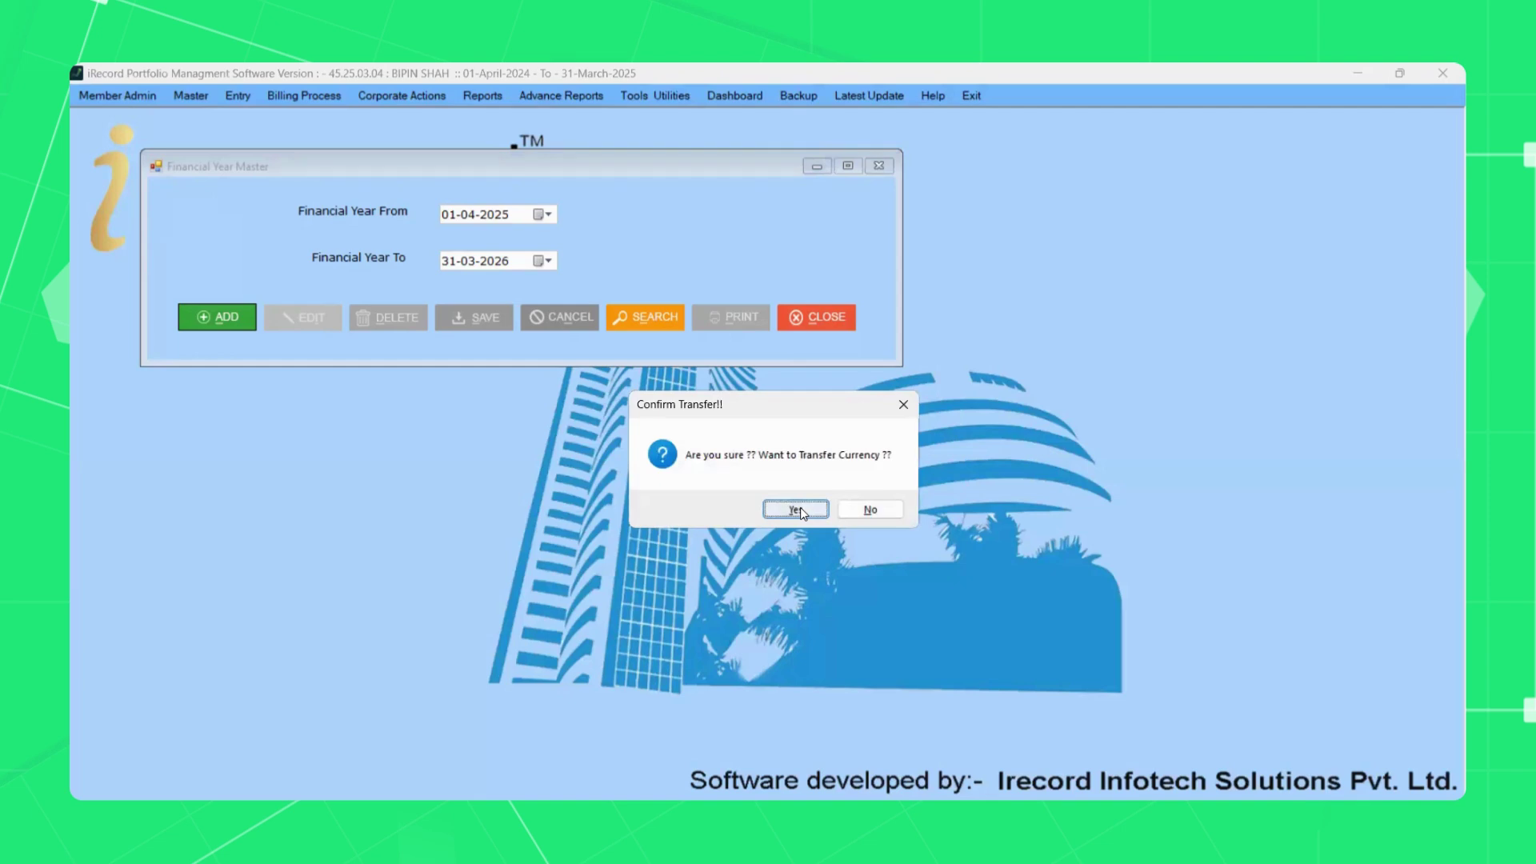
{"action": "left_click", "coordinate": [800, 509]}
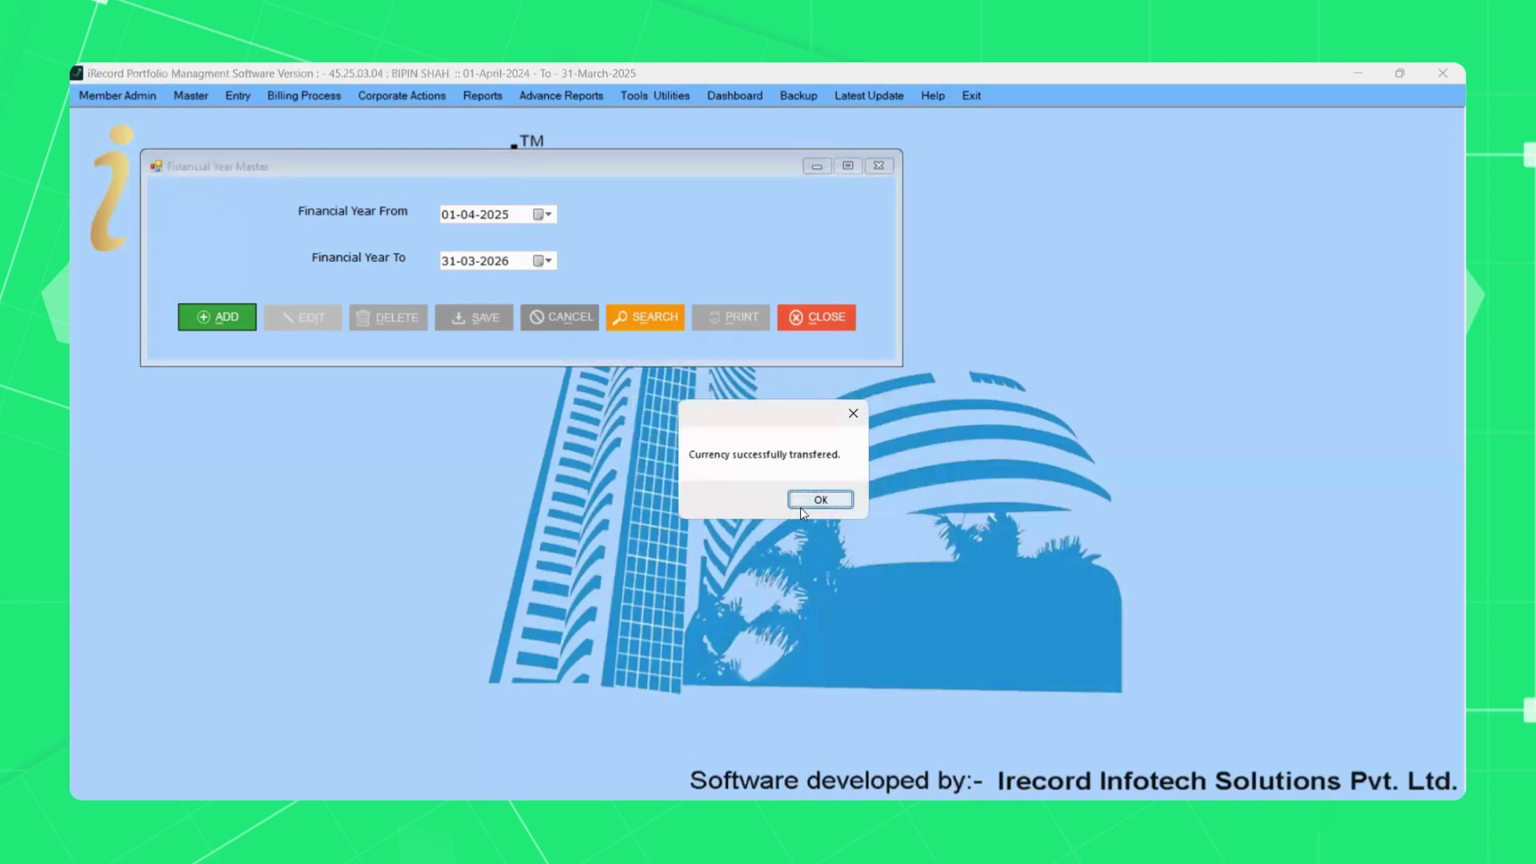
{"action": "left_click", "coordinate": [800, 507]}
{"action": "left_click", "coordinate": [800, 508]}
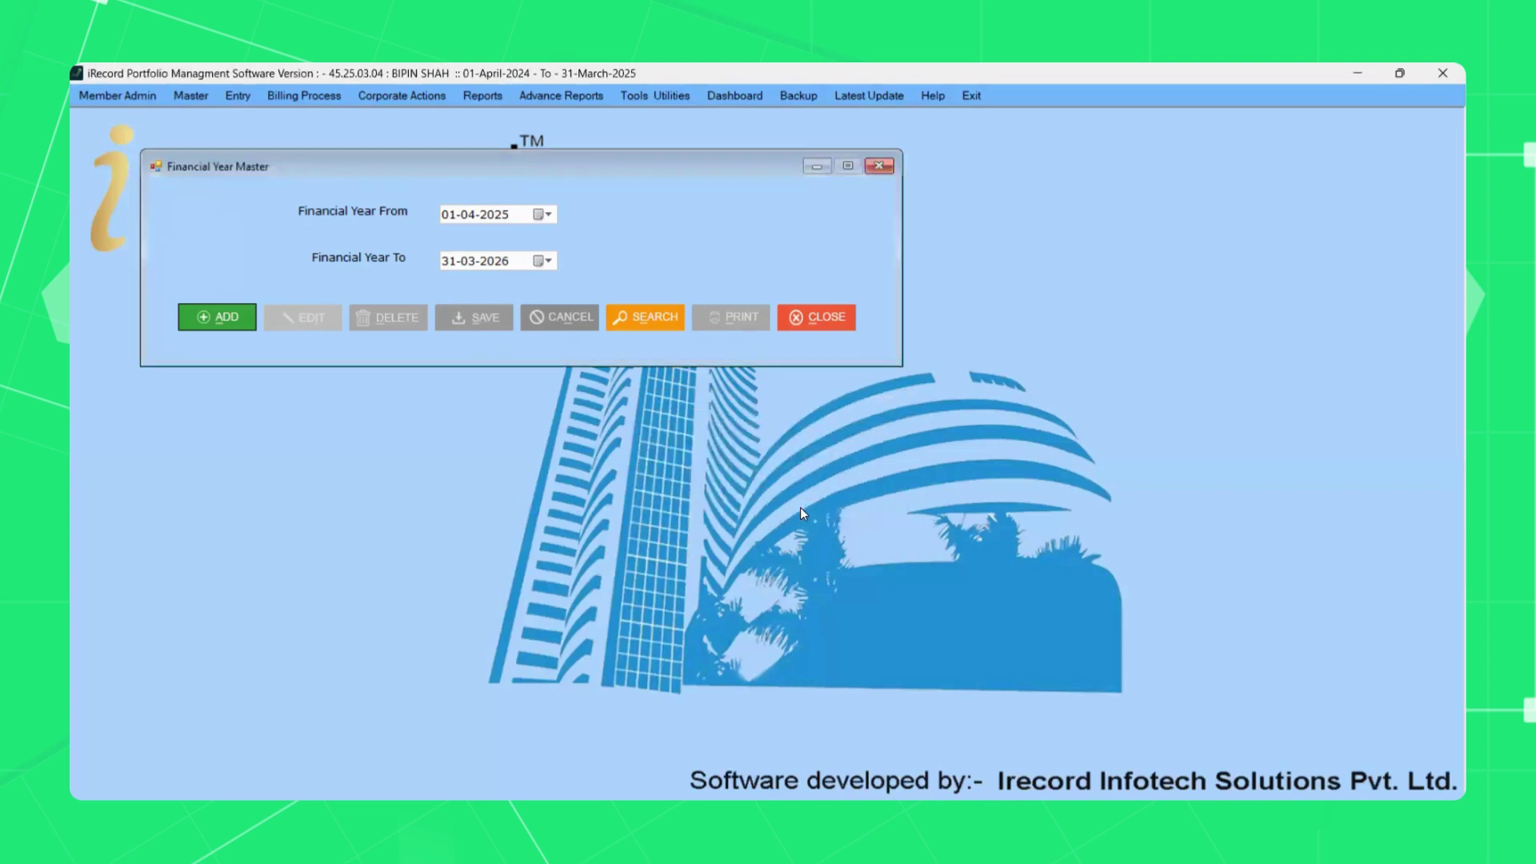
{"action": "left_click", "coordinate": [800, 508]}
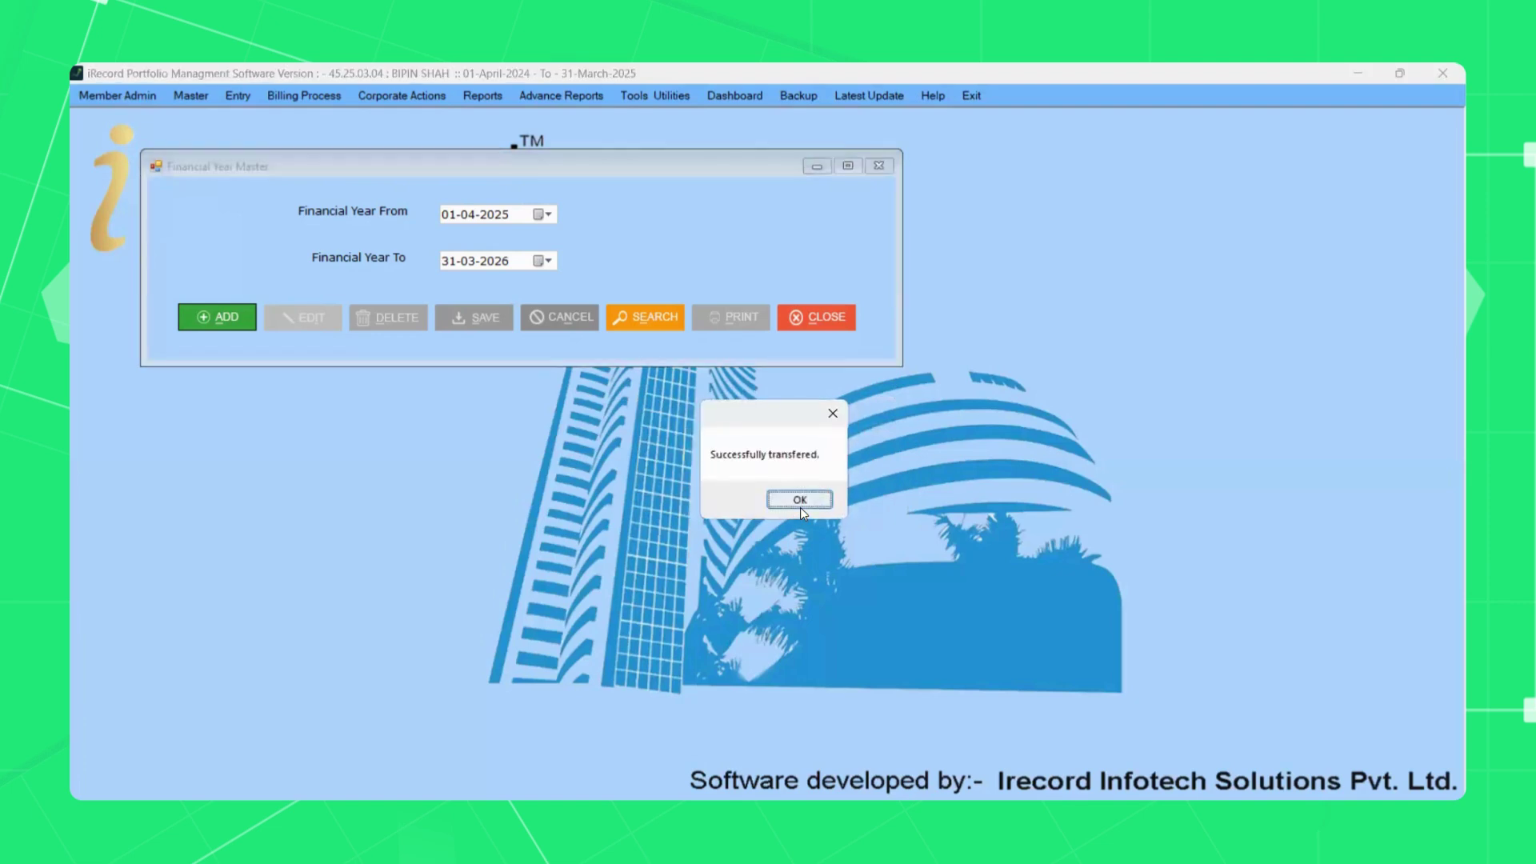
{"action": "left_click", "coordinate": [800, 507]}
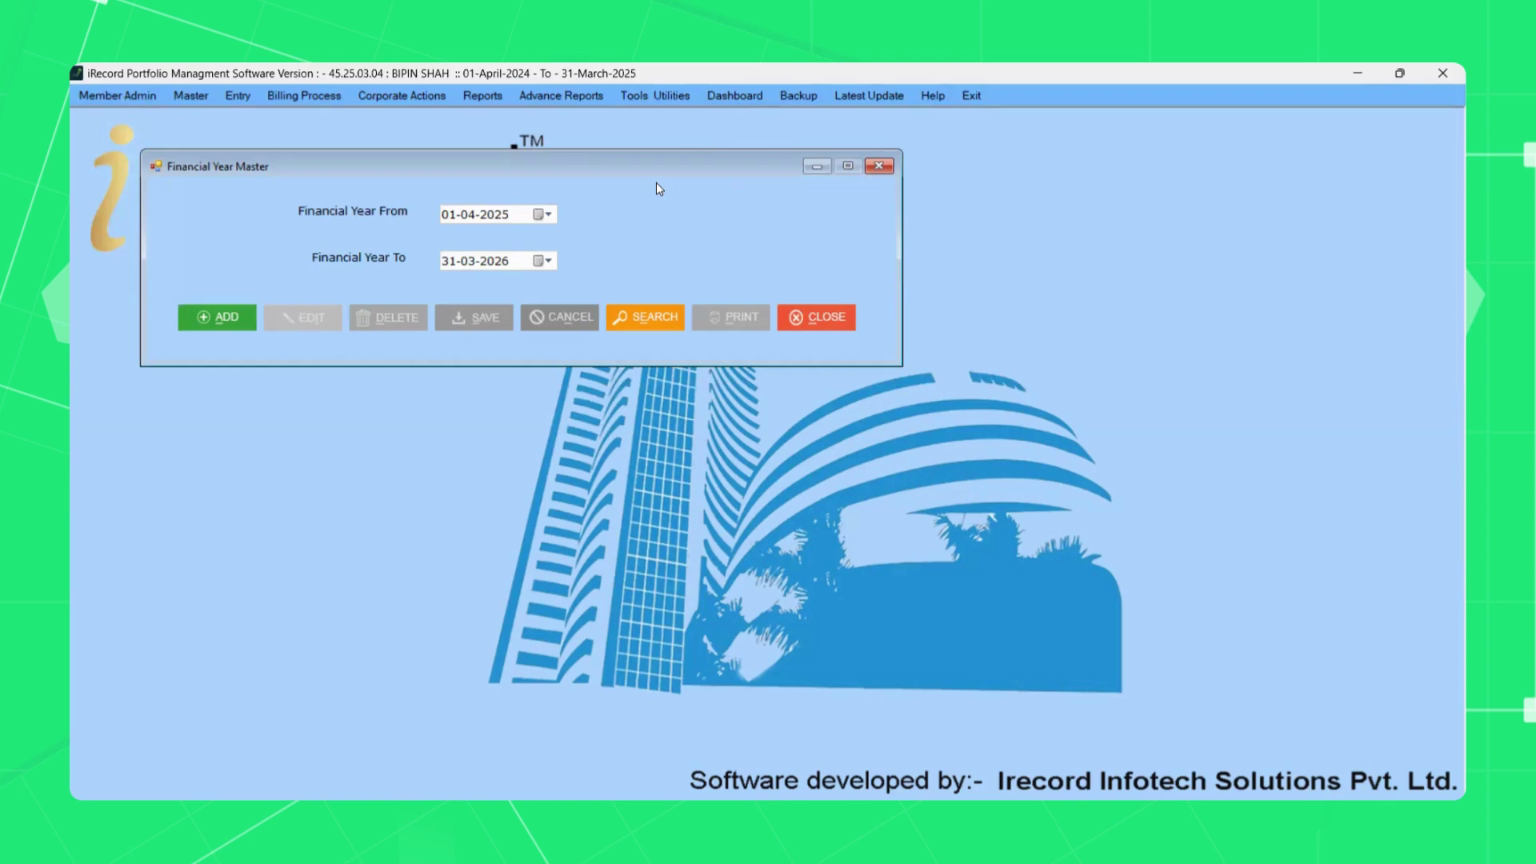
Use the financial year change to reopen the member's 01-04-2024 to 31-03-2025 year.
{"action": "left_click", "coordinate": [132, 96]}
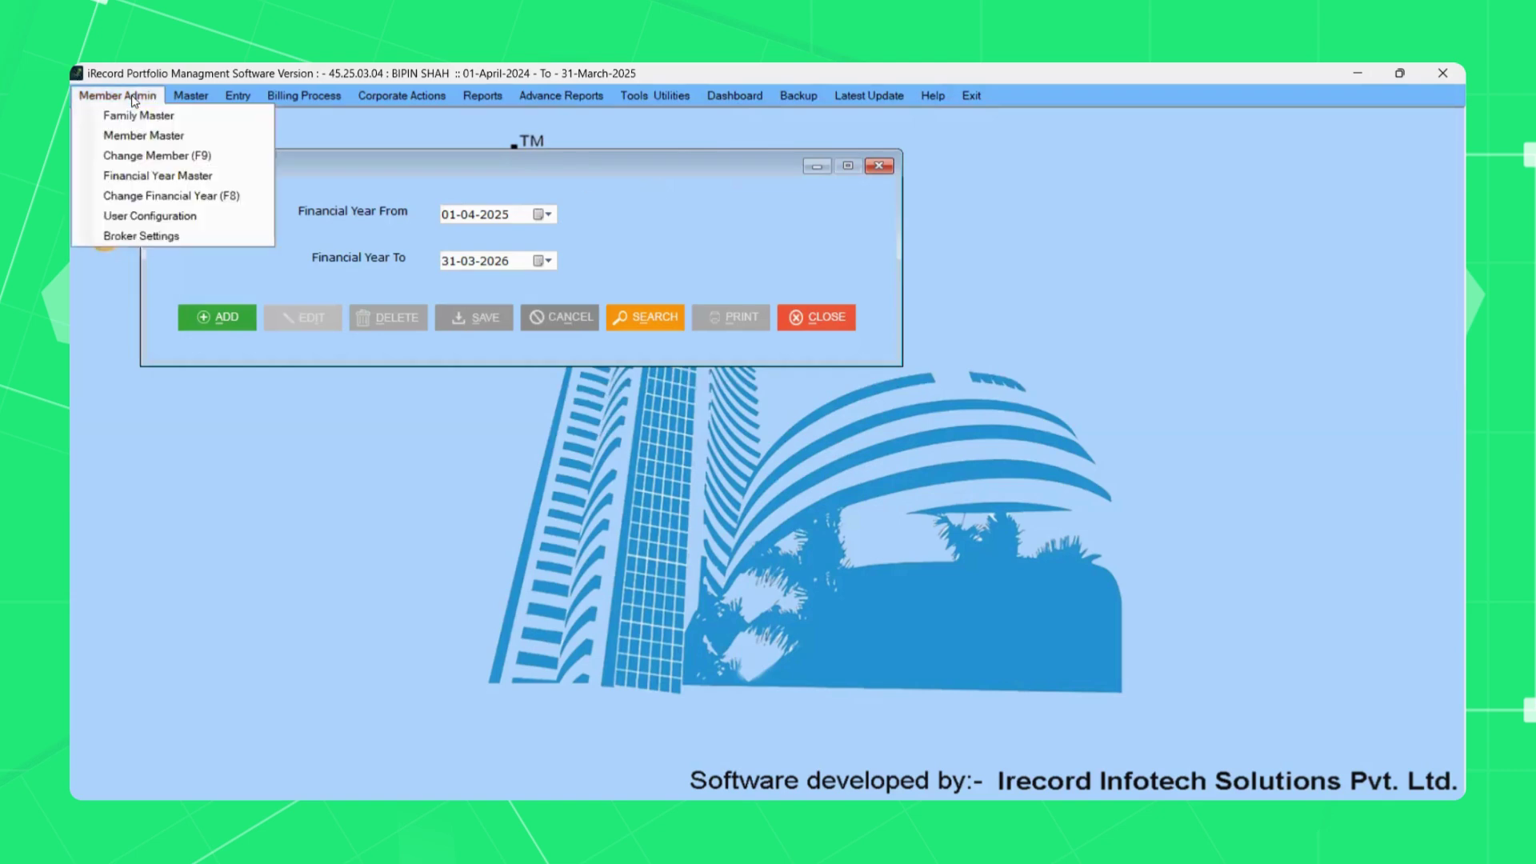
{"action": "left_click", "coordinate": [212, 199]}
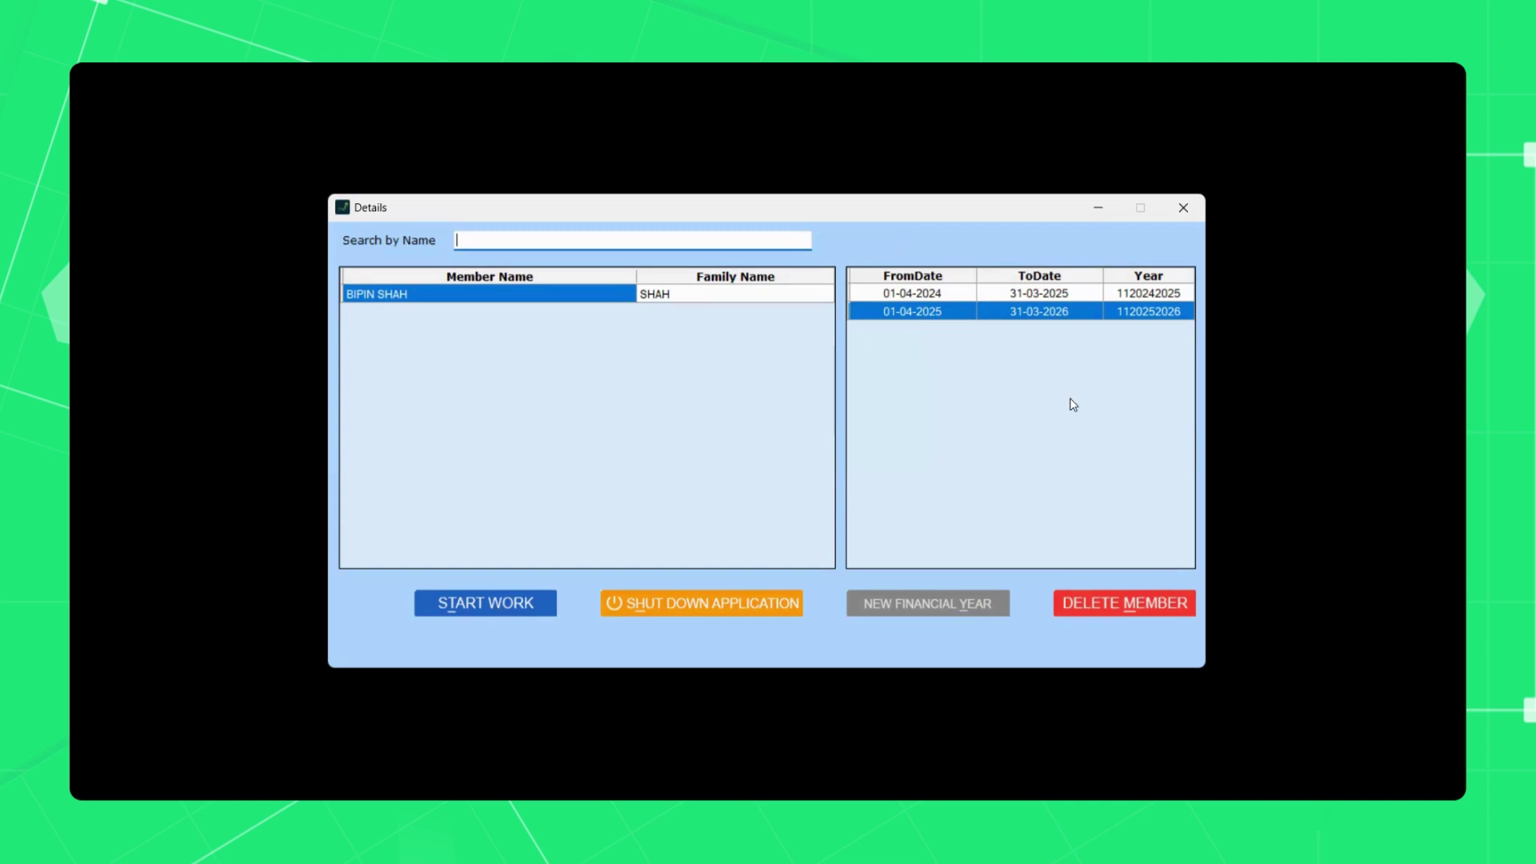
{"action": "left_click", "coordinate": [941, 294]}
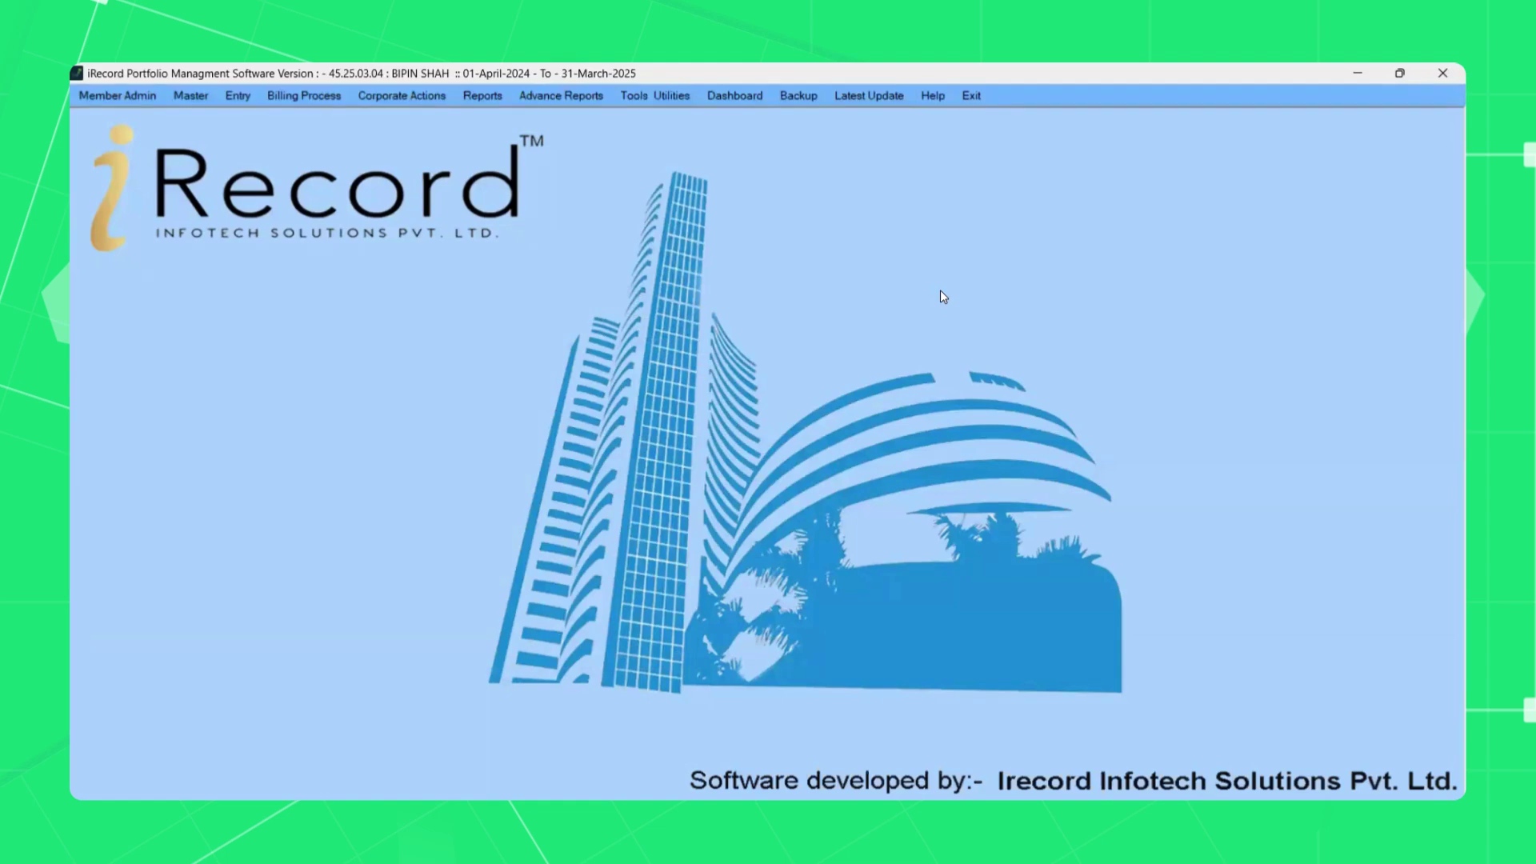
Generate the opening trial balance for the 2024-2025 year with the transaction summary shown.
{"action": "left_click", "coordinate": [192, 96]}
{"action": "mouse_move", "coordinate": [240, 154]}
{"action": "left_click", "coordinate": [520, 156]}
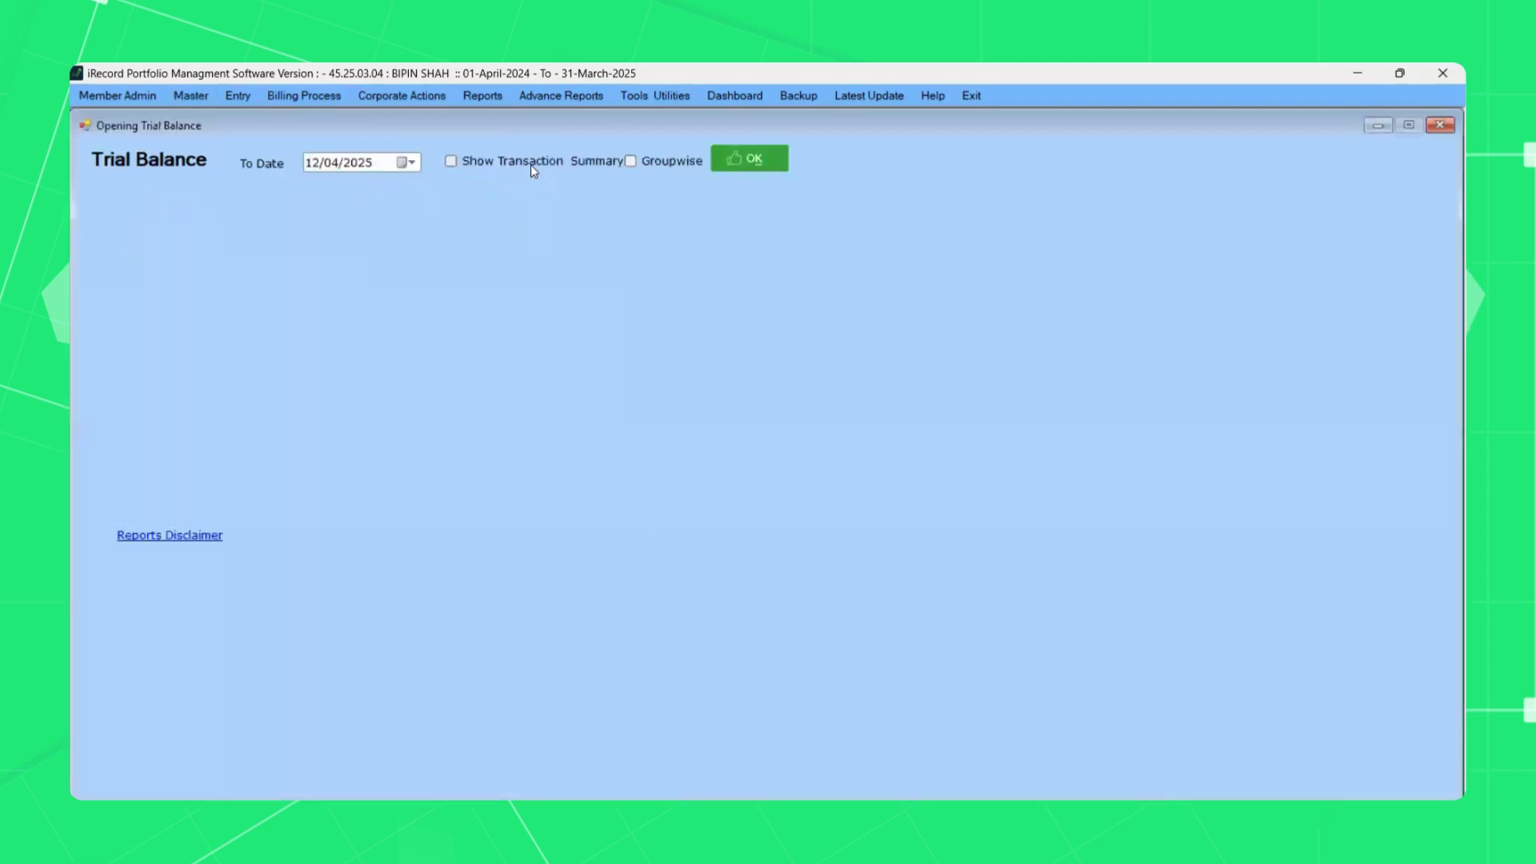
{"action": "left_click", "coordinate": [533, 168]}
{"action": "left_click", "coordinate": [755, 157]}
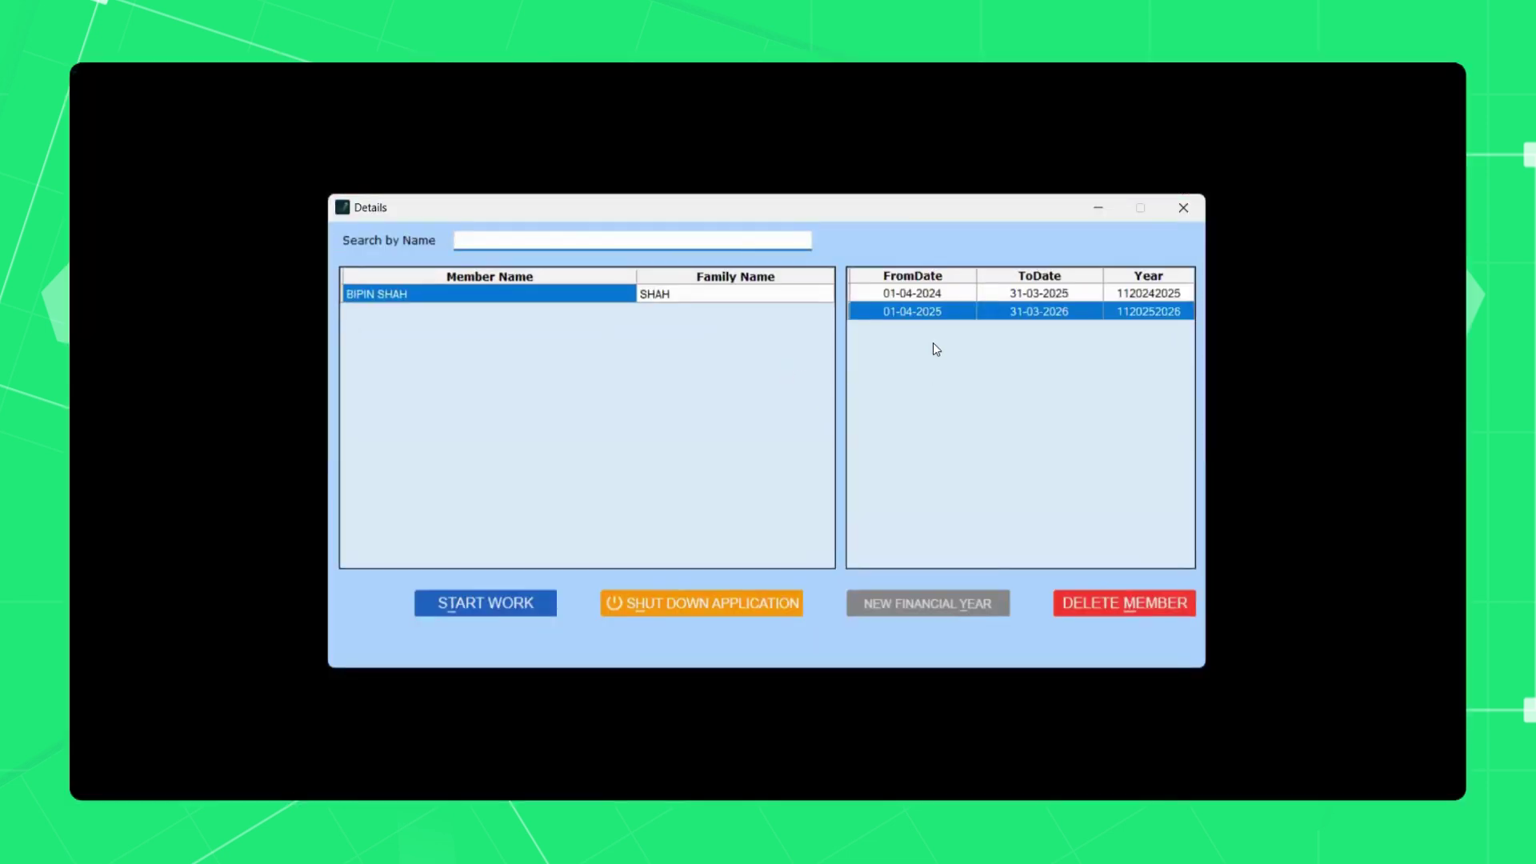
Start work in the 01-04-2025 to 31-03-2026 year and re-transfer the account closing balances from the previous year.
{"action": "left_click", "coordinate": [545, 601]}
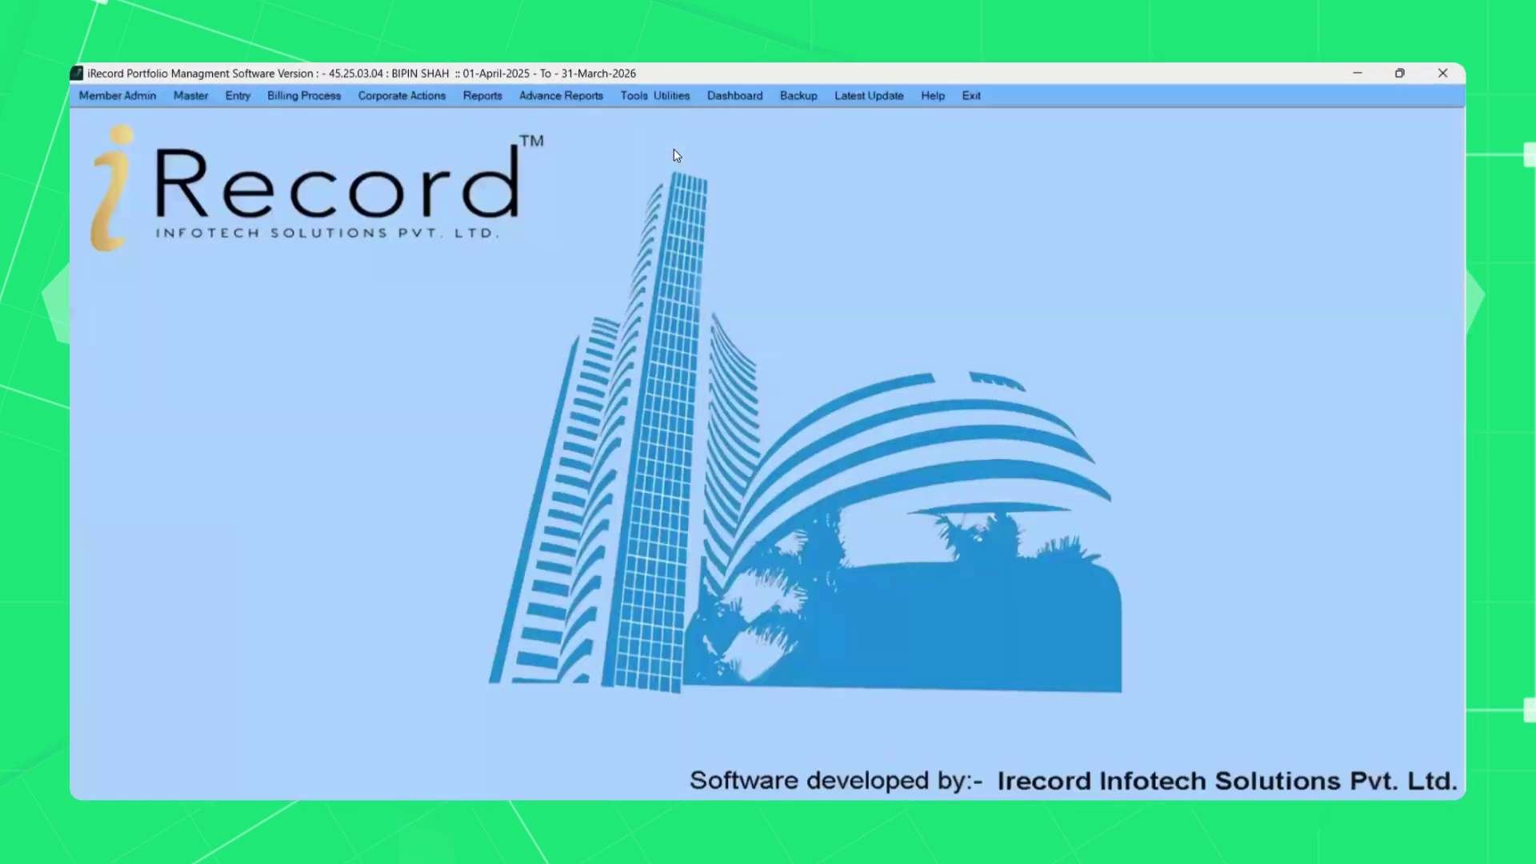
{"action": "left_click", "coordinate": [662, 100]}
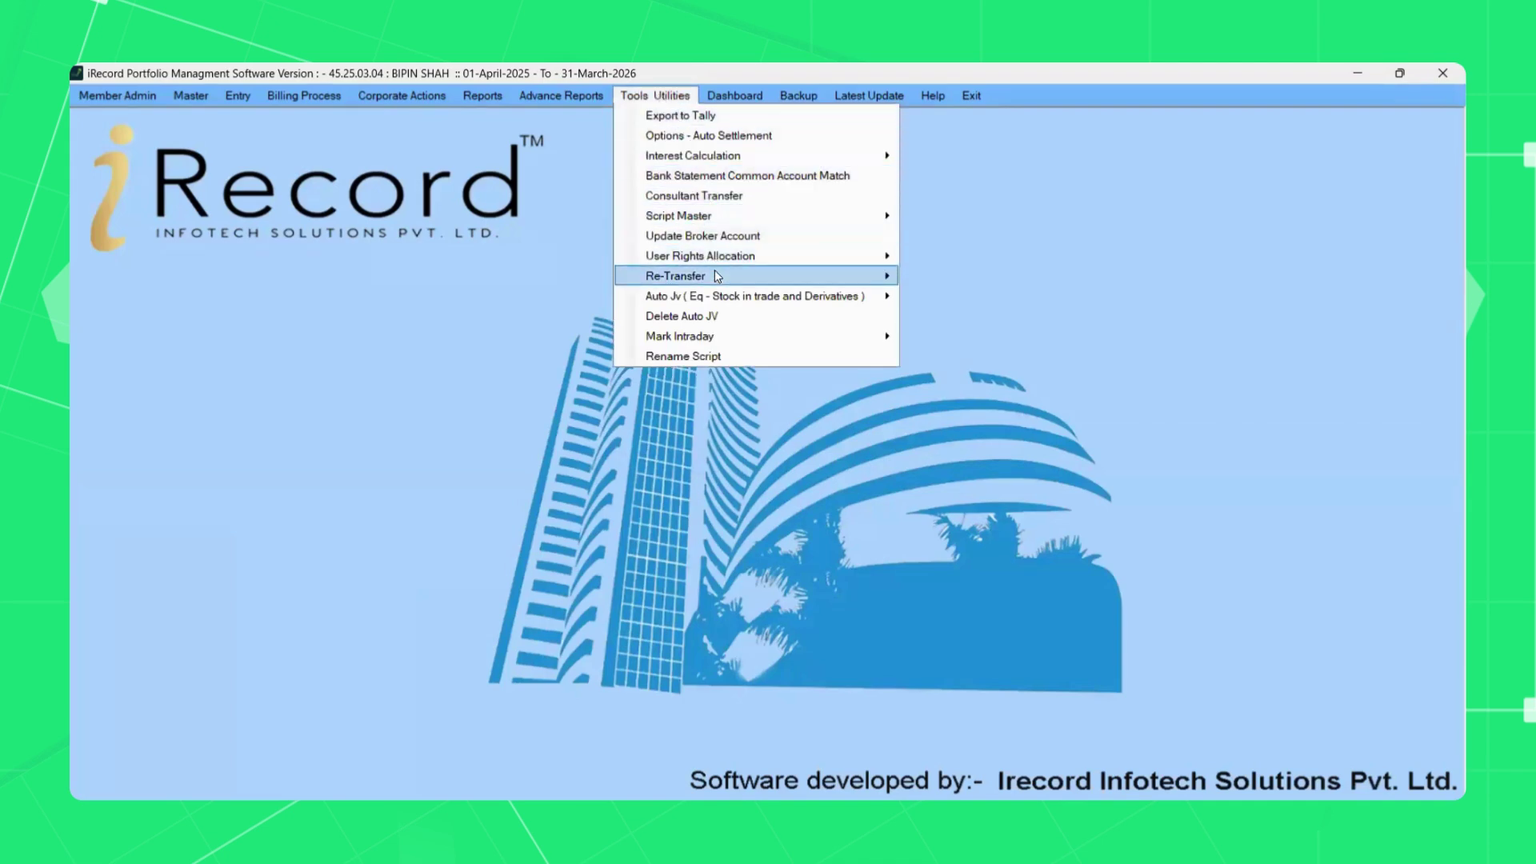
{"action": "mouse_move", "coordinate": [714, 273]}
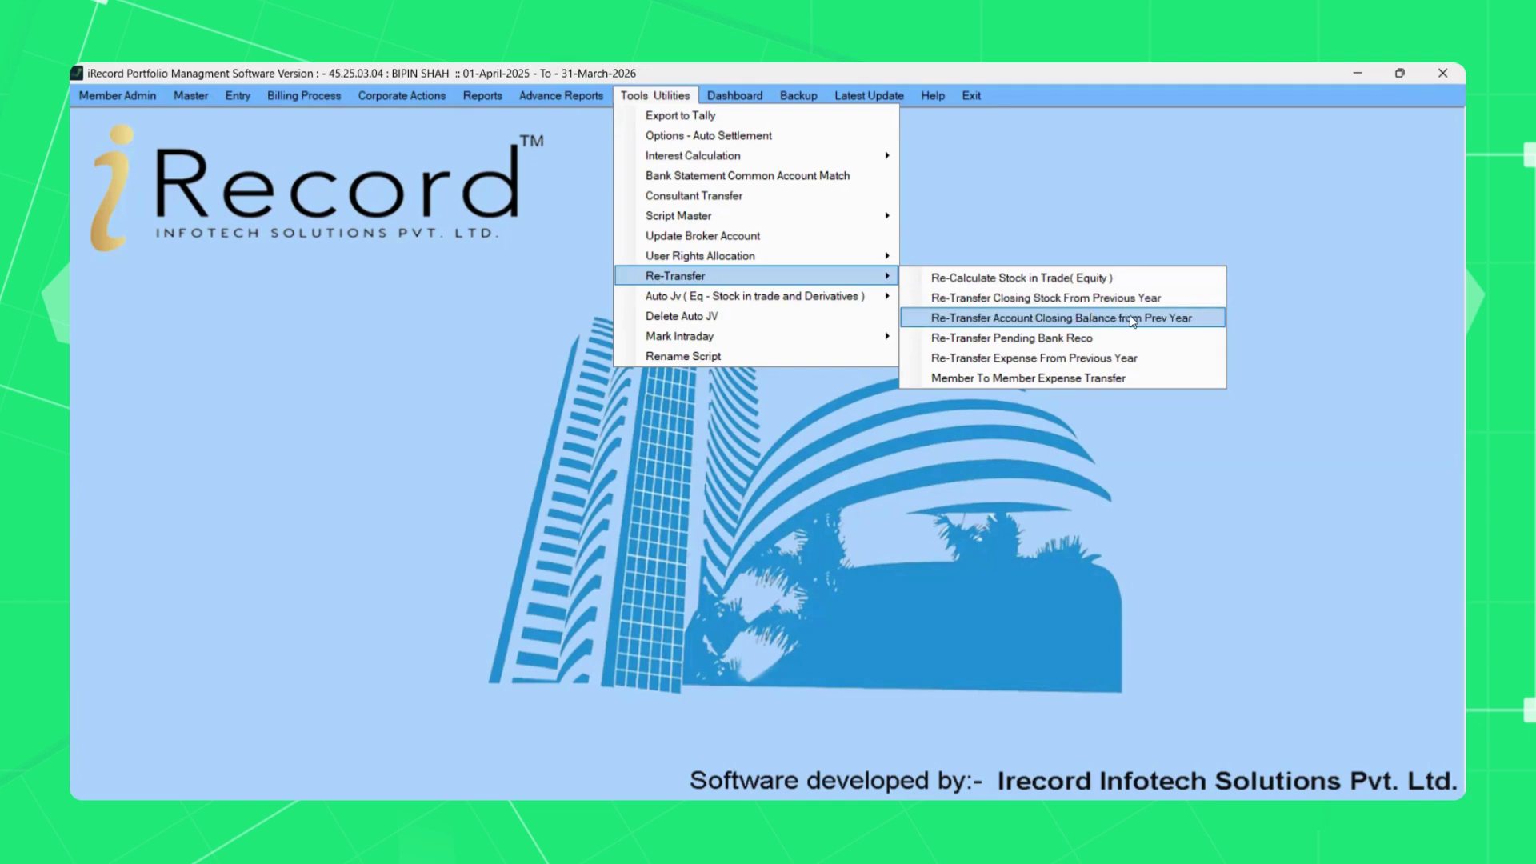
{"action": "left_click", "coordinate": [1162, 318]}
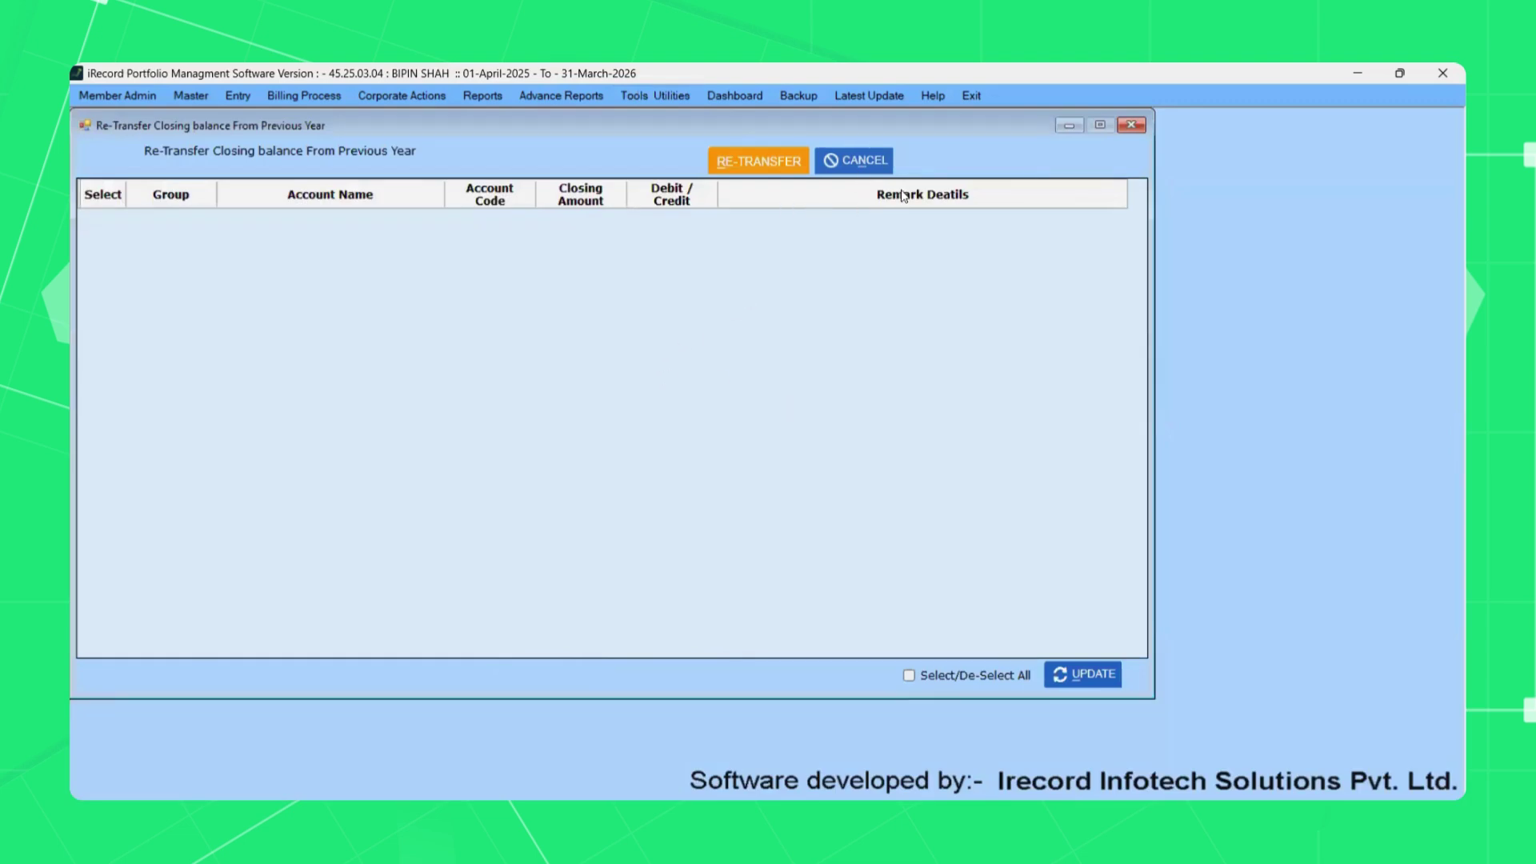
{"action": "left_click", "coordinate": [766, 163]}
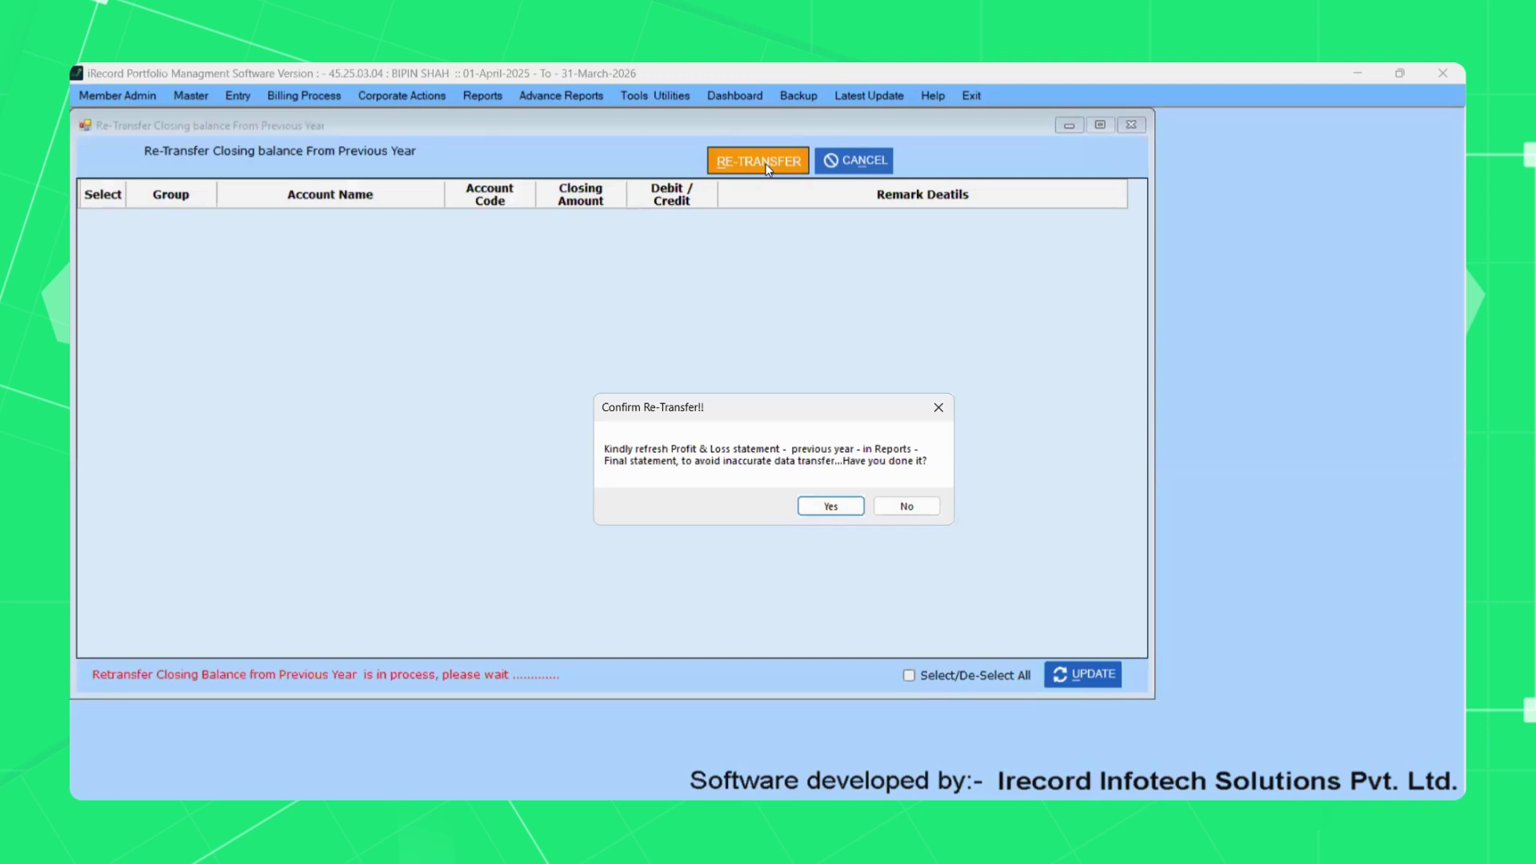
{"action": "key", "text": "Return"}
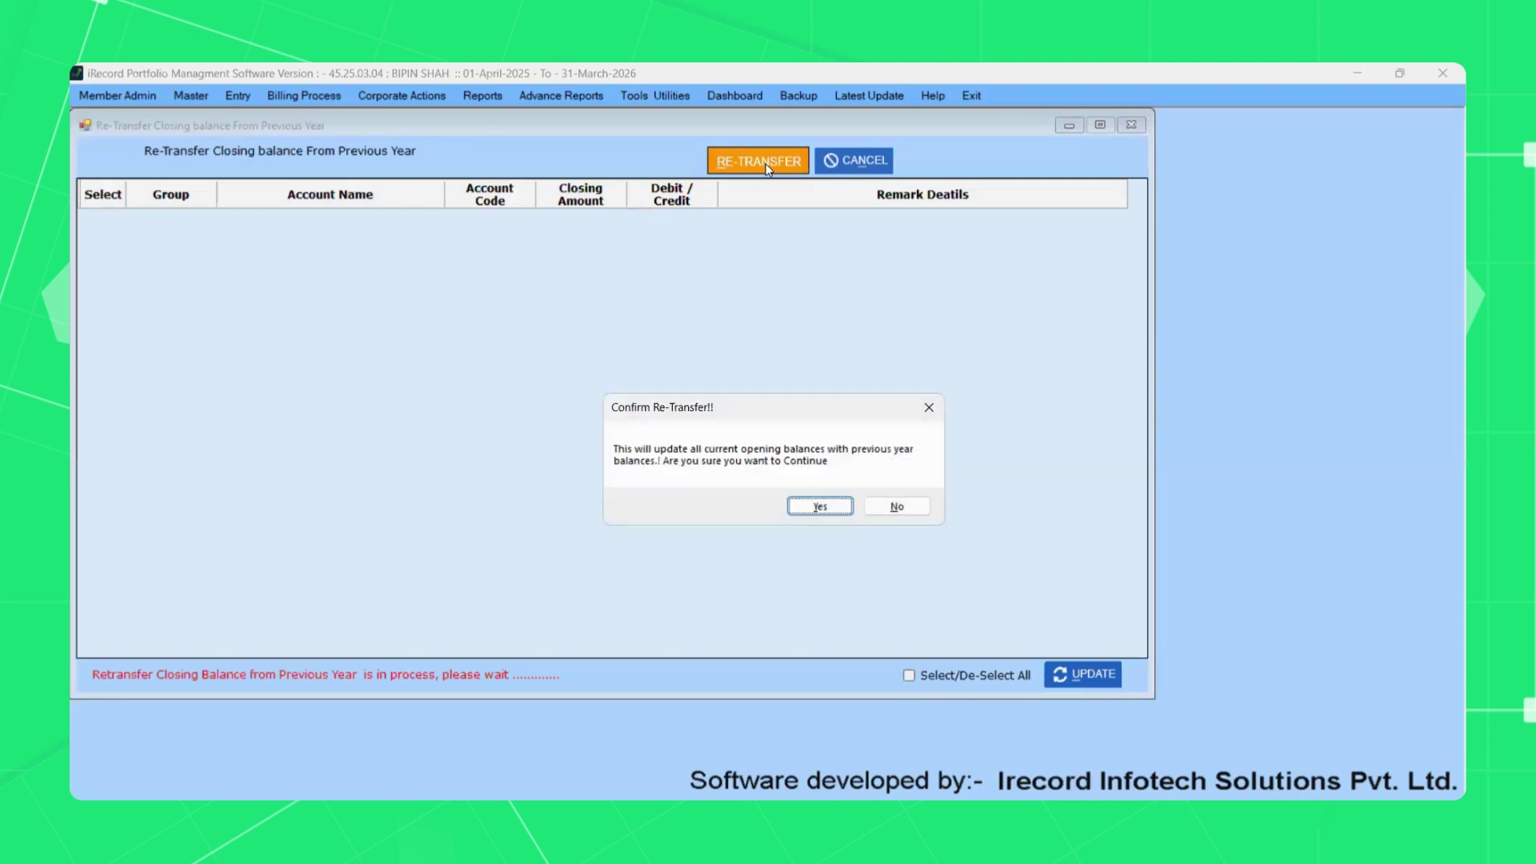
{"action": "key", "text": "Return"}
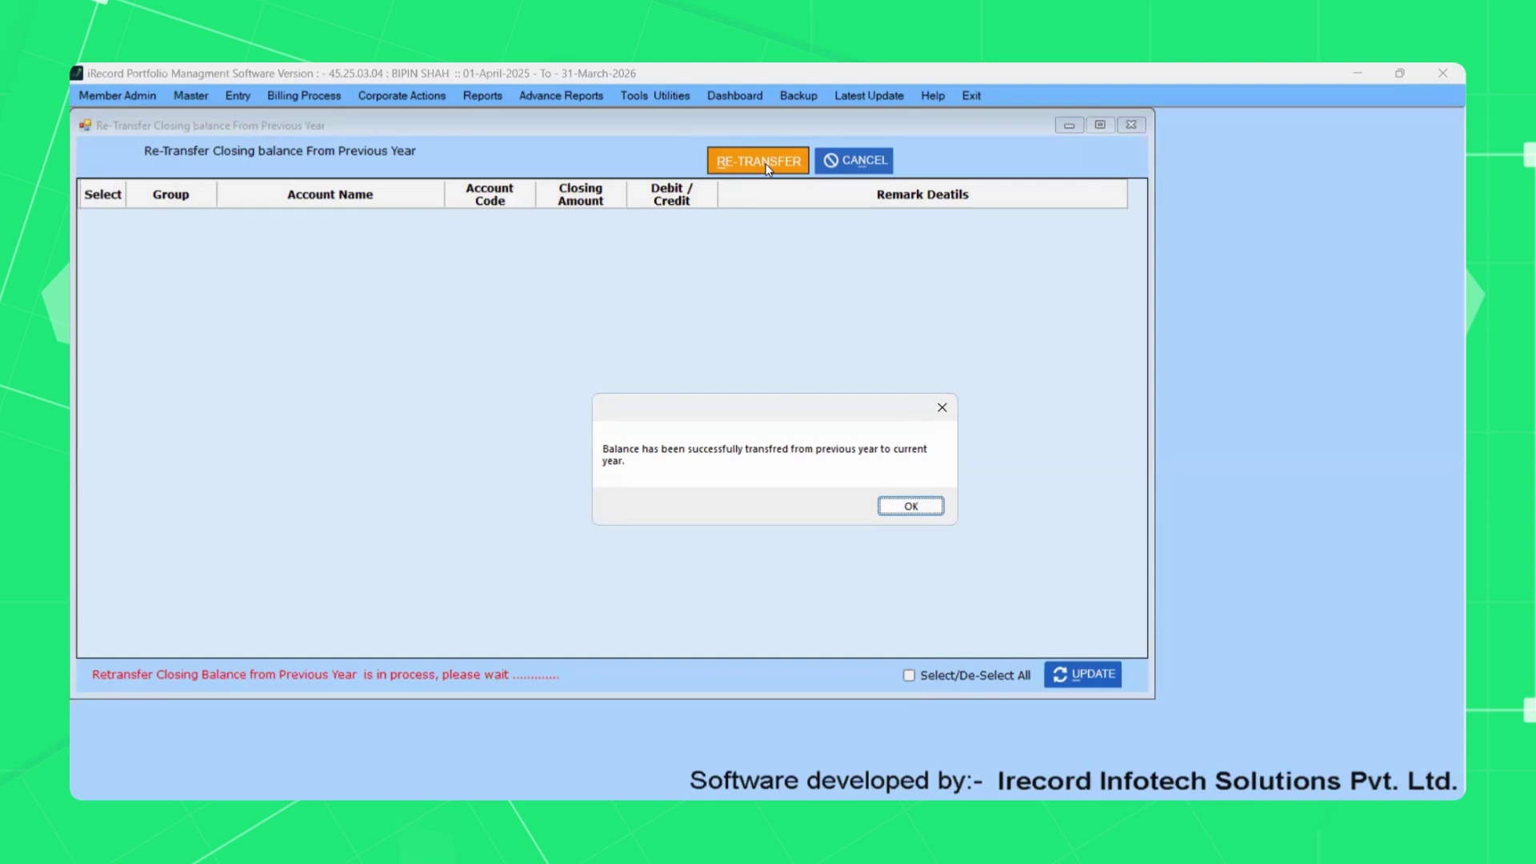
{"action": "key", "text": "Return"}
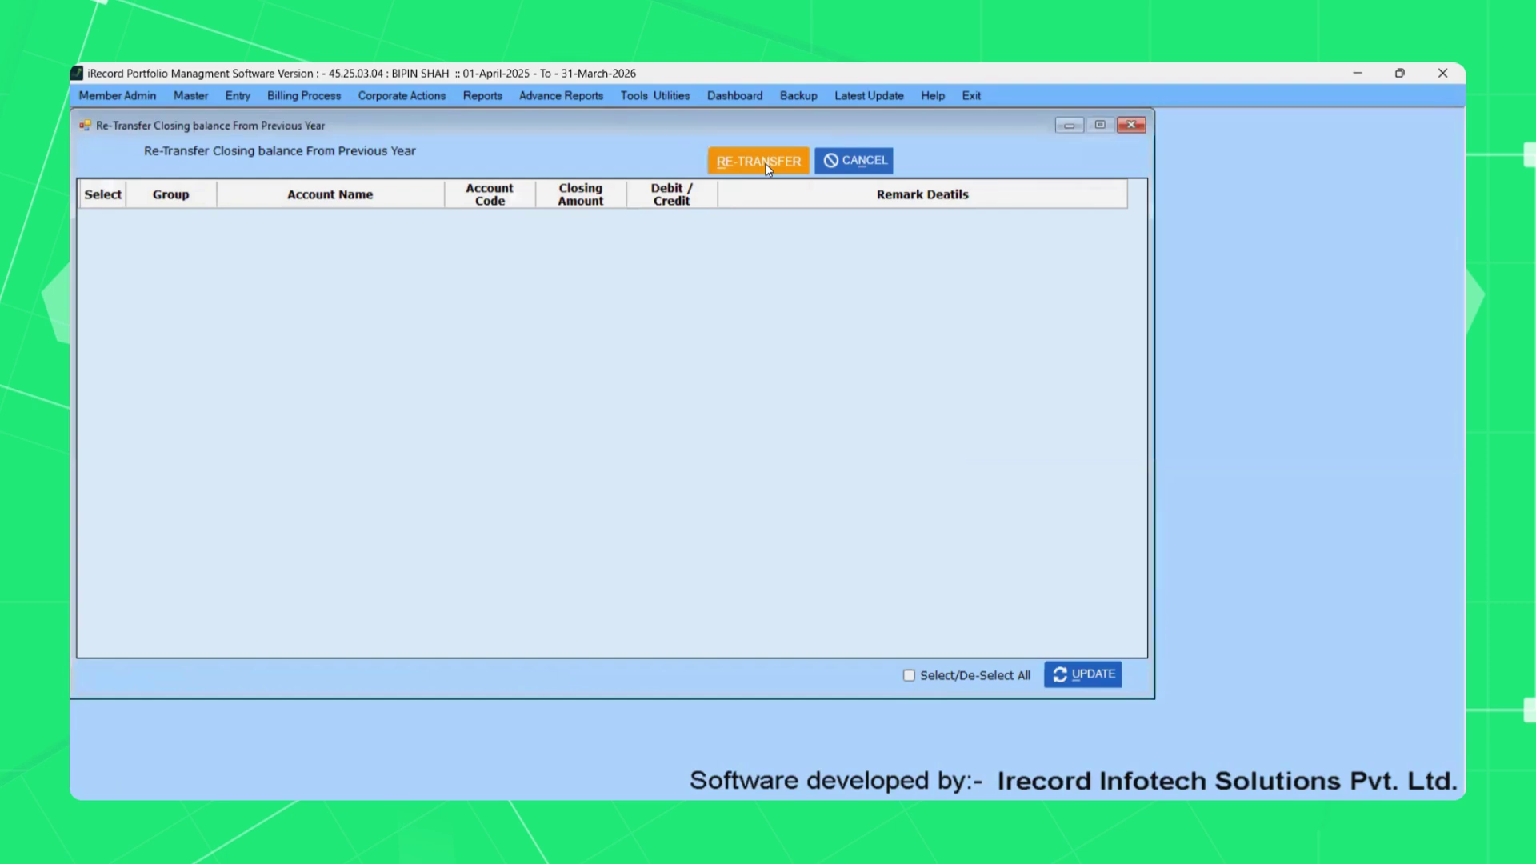
{"action": "left_click", "coordinate": [1131, 125]}
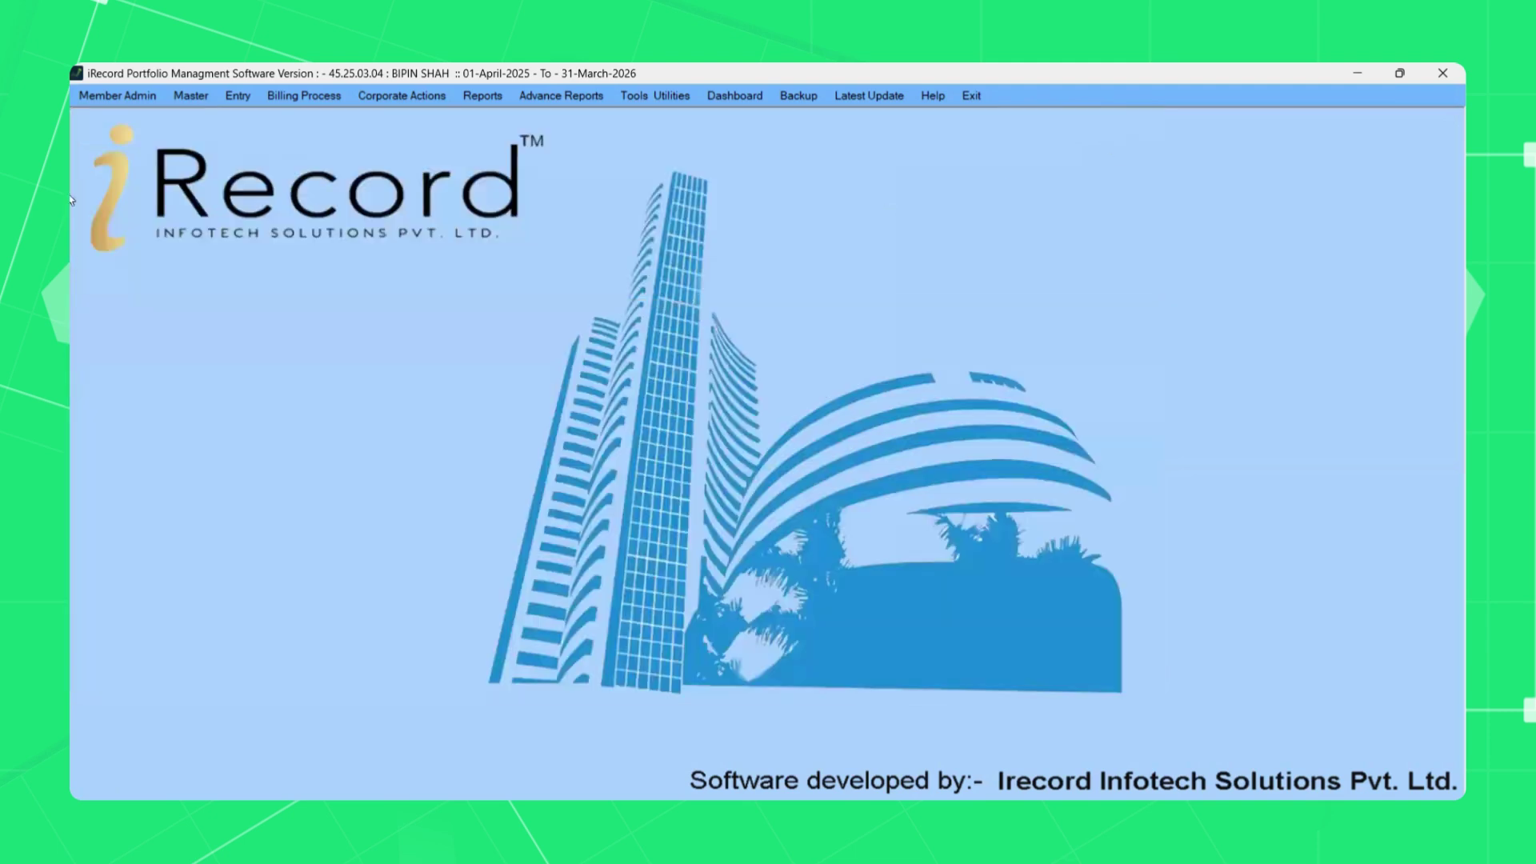
Review the 2025-2026 opening trial balance groupwise with the transaction summary, and close the report.
{"action": "left_click", "coordinate": [191, 95]}
{"action": "mouse_move", "coordinate": [349, 160]}
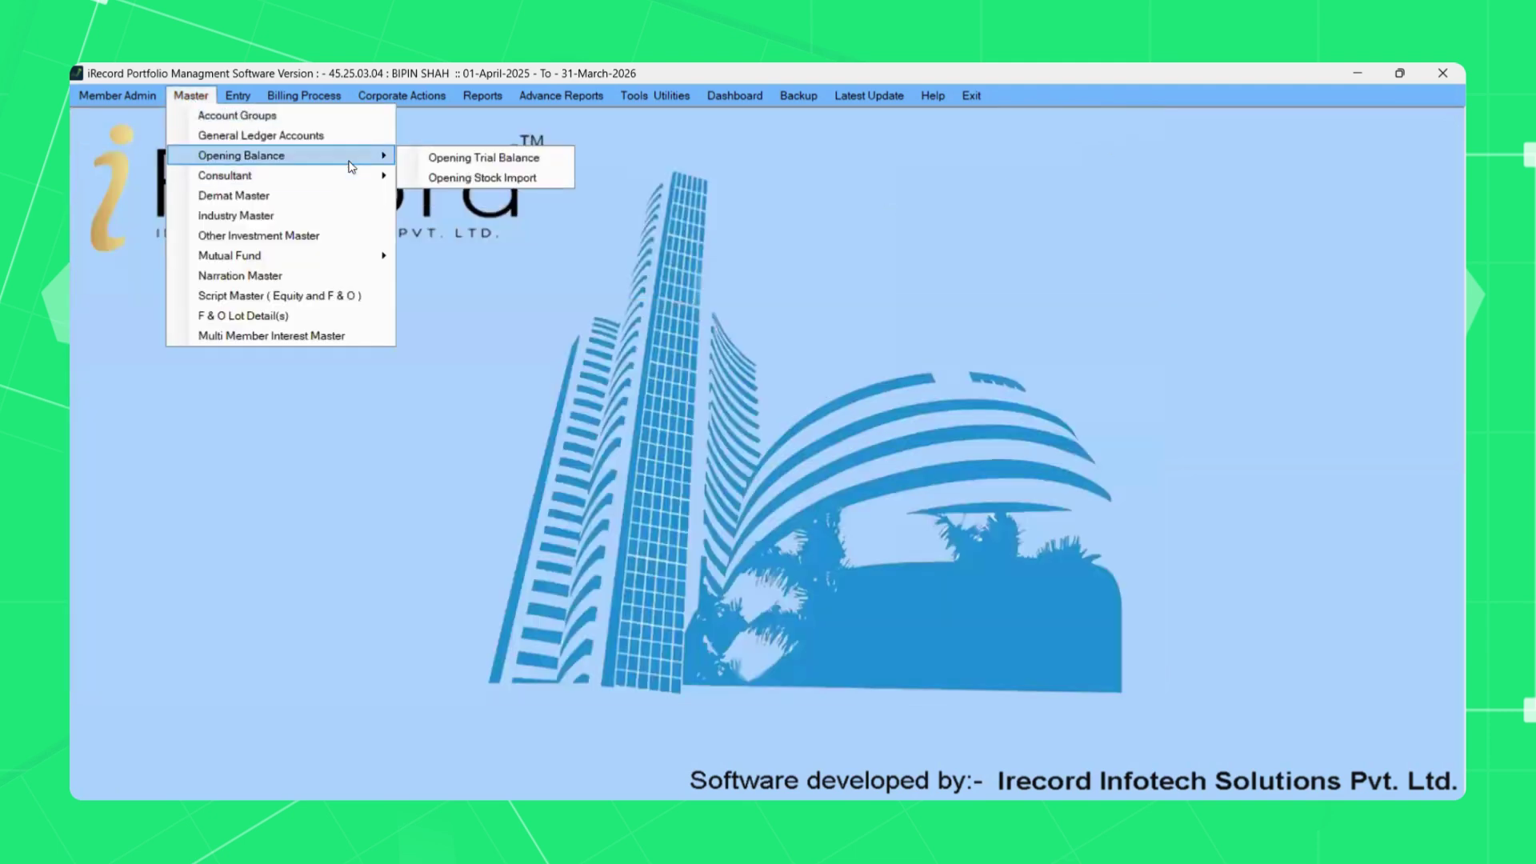
{"action": "left_click", "coordinate": [504, 166]}
{"action": "left_click", "coordinate": [516, 161]}
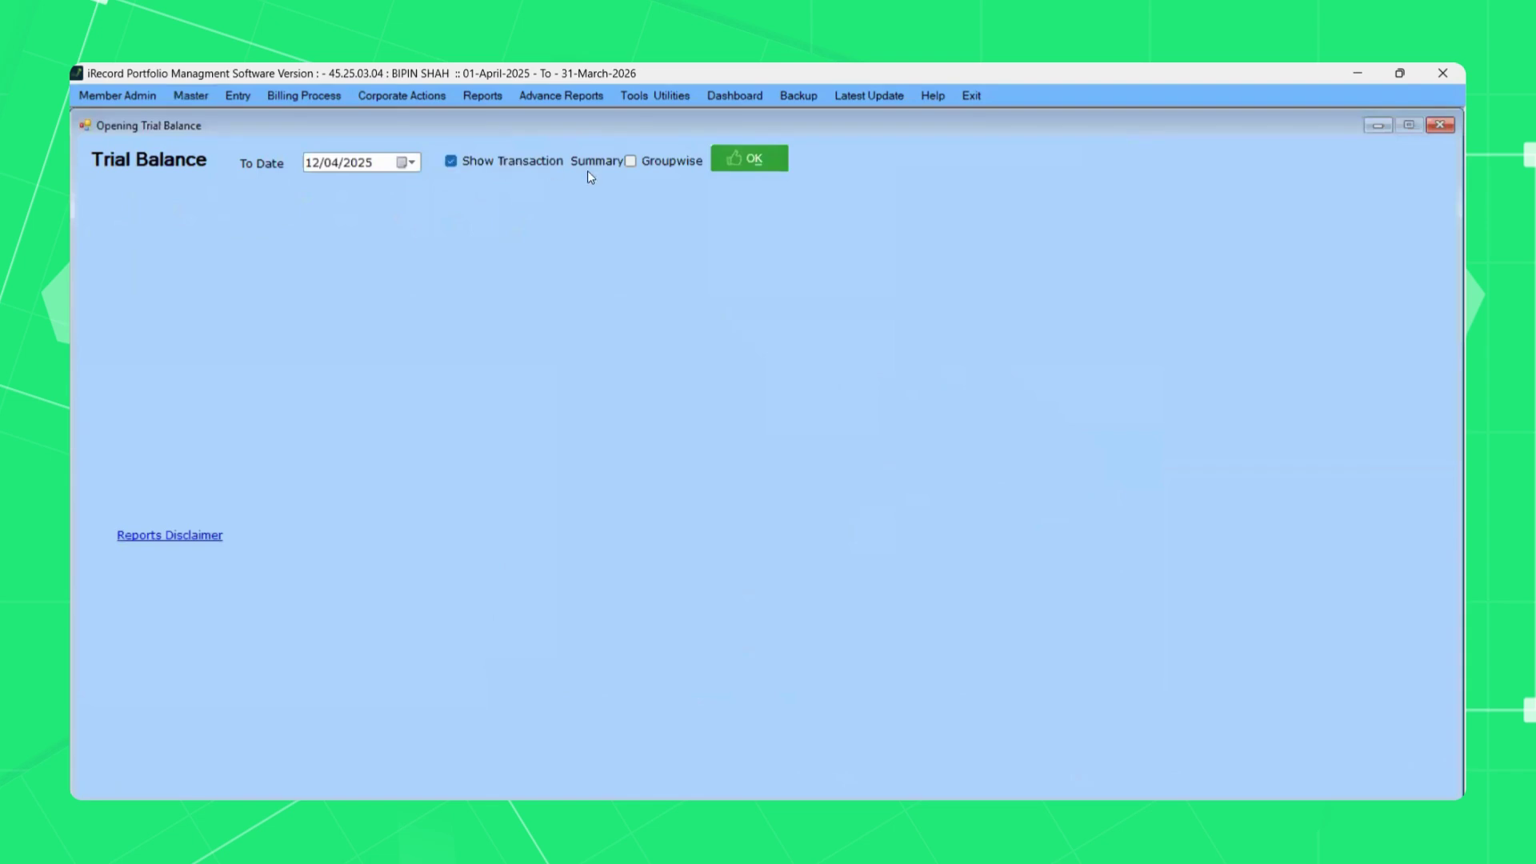
{"action": "left_click", "coordinate": [676, 164]}
{"action": "left_click", "coordinate": [729, 158]}
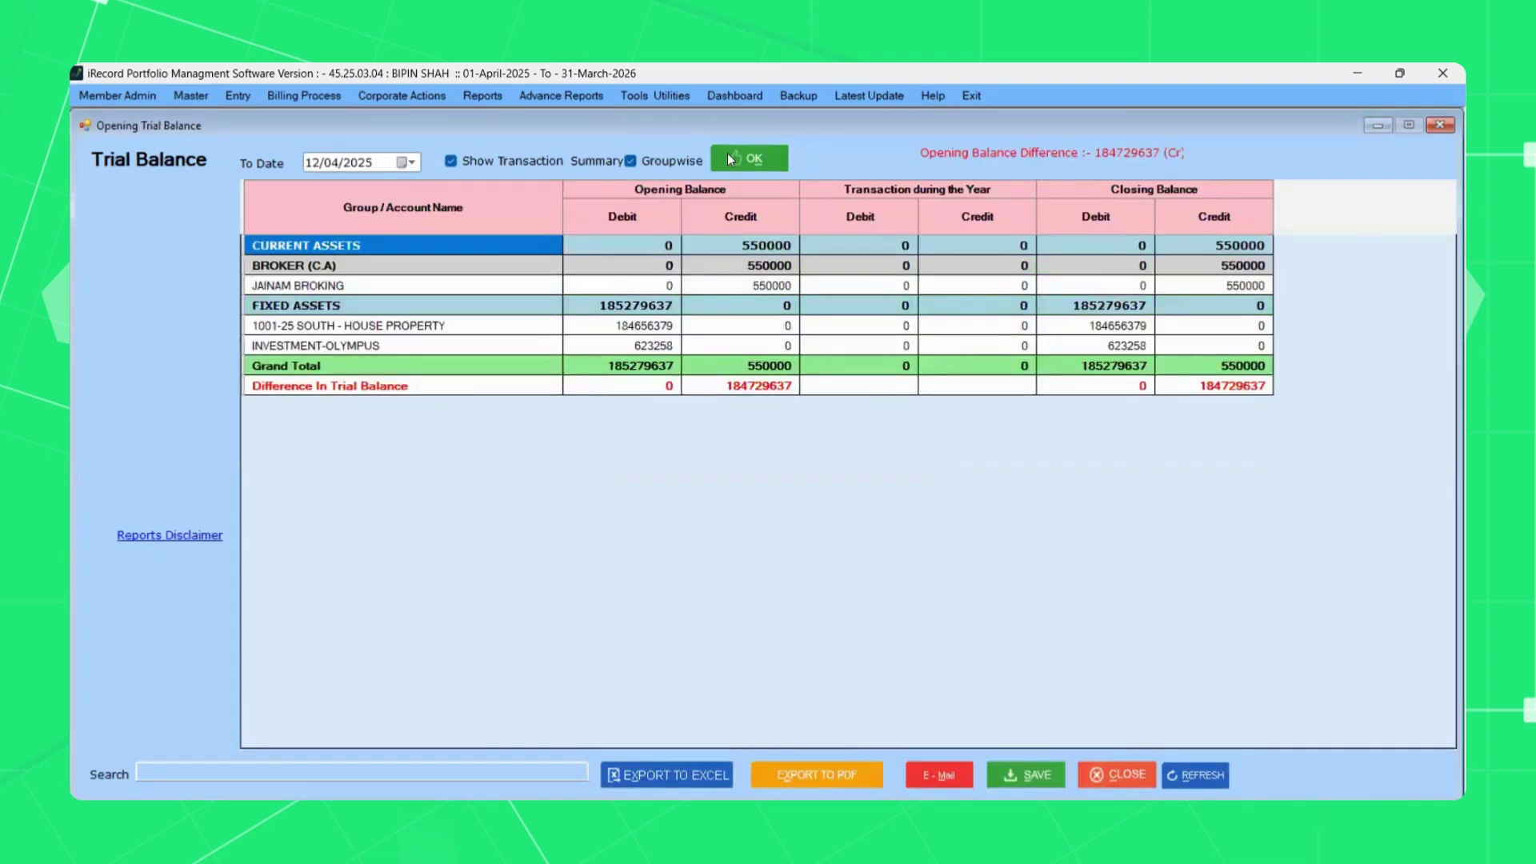
{"action": "left_click", "coordinate": [1438, 128]}
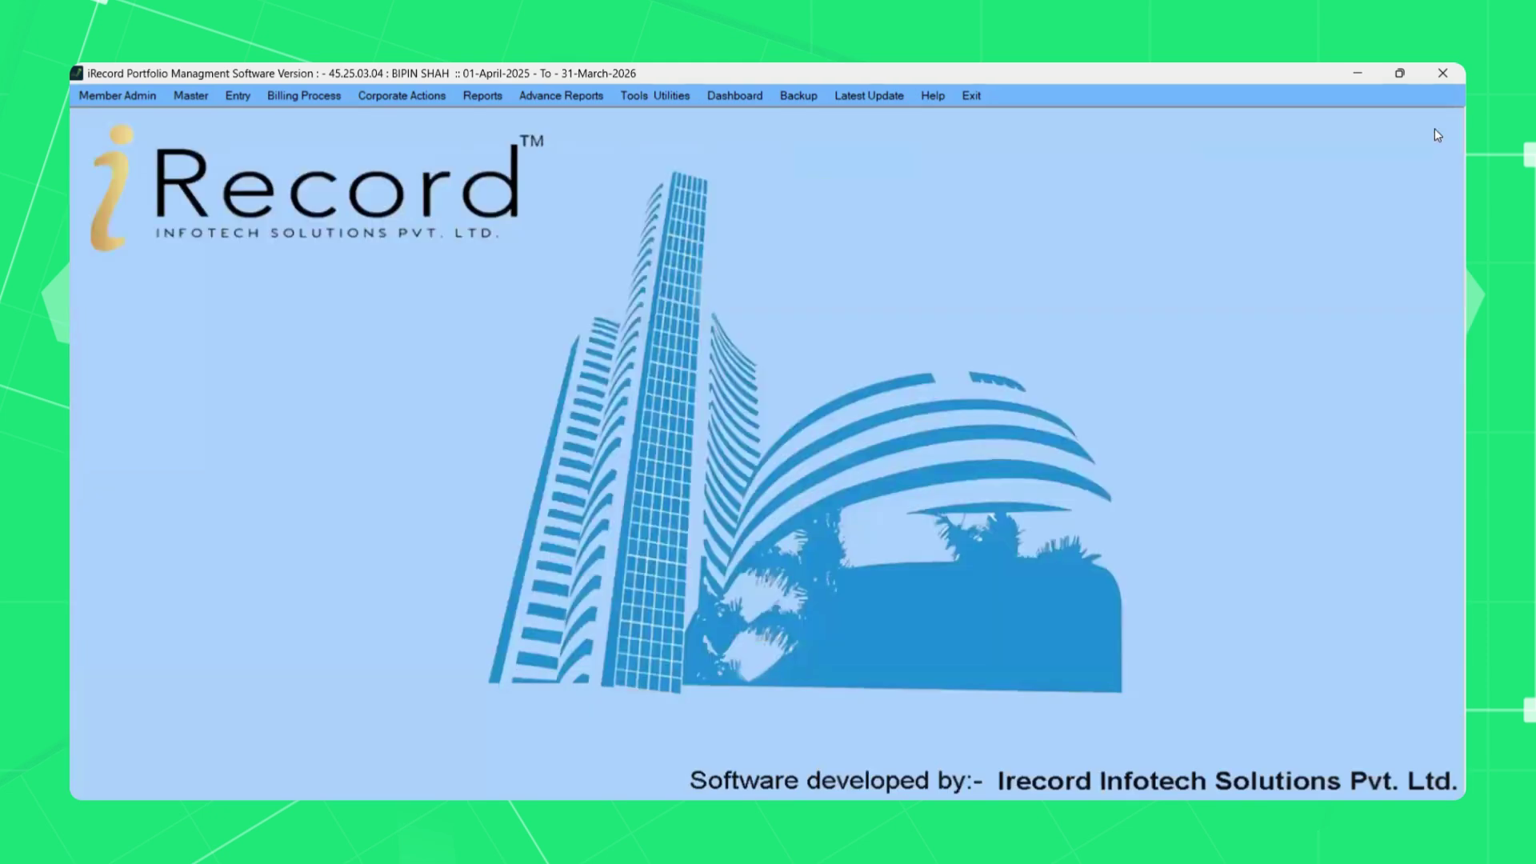